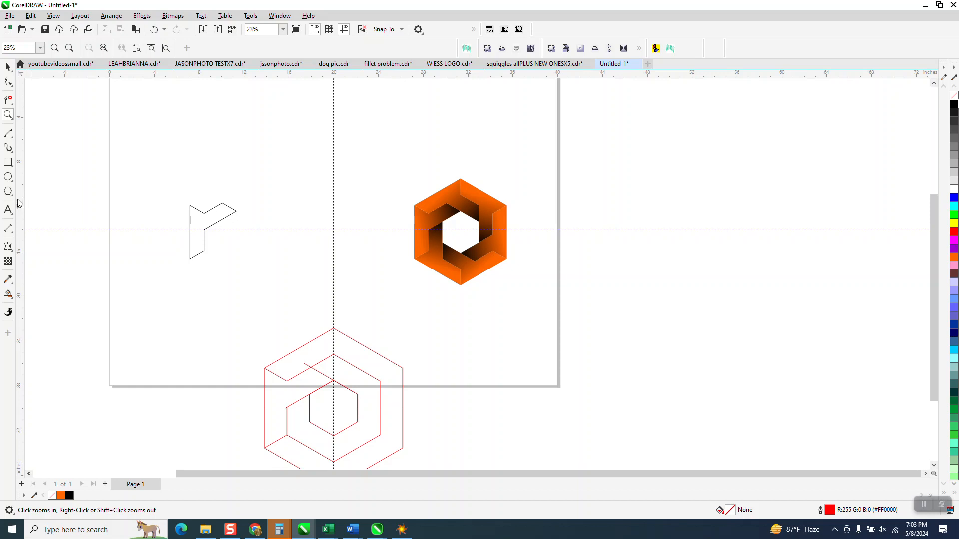
# Draw a six-sided polygon about 13.2 by 15.2 inches and centre it on the page.
pyautogui.click(9, 194)
pyautogui.click(35, 193)
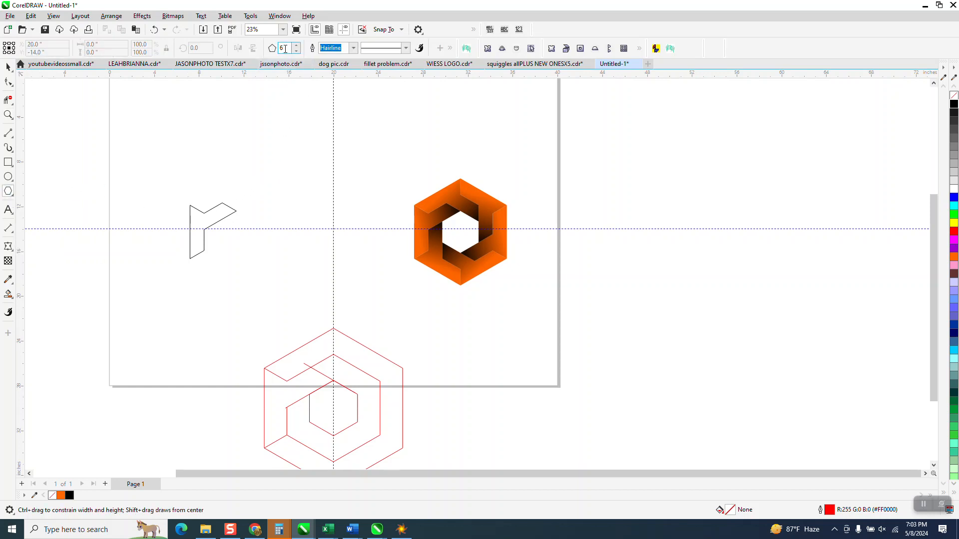
pyautogui.moveTo(389, 139); pyautogui.dragTo(316, 312)
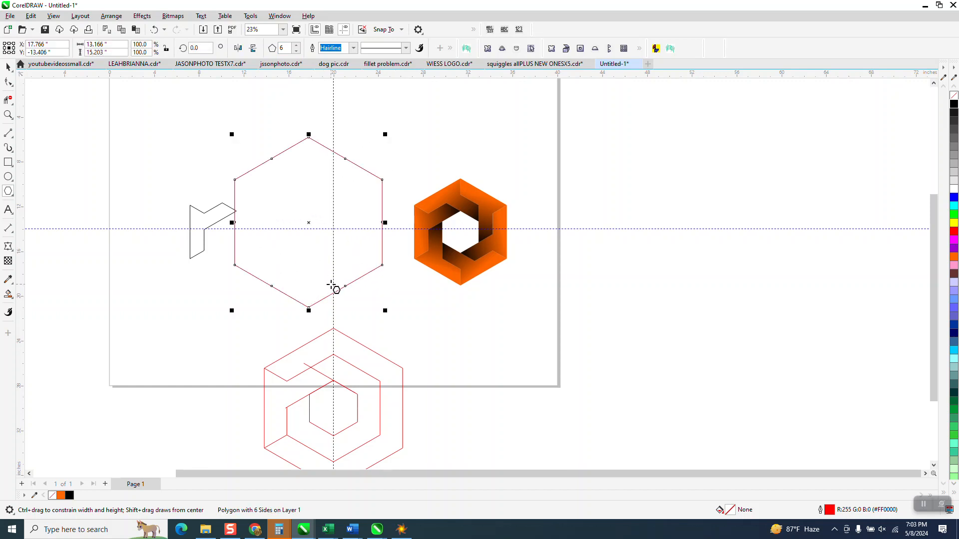
pyautogui.press('p')
# Add a concentric copy of the hexagon scaled to about 34.5%, and blend the two hexagons with one intermediate step.
pyautogui.click(8, 66)
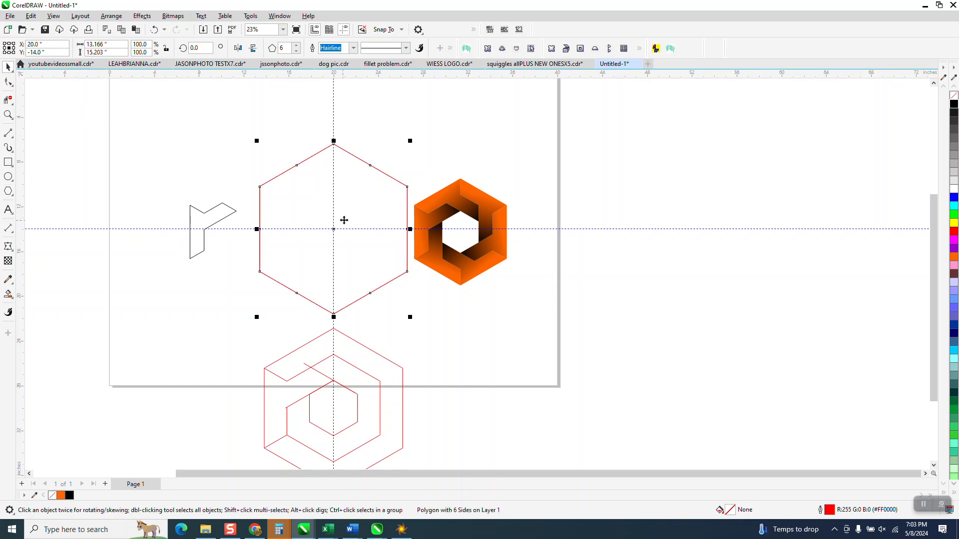
pyautogui.moveTo(410, 141); pyautogui.dragTo(375, 197)
pyautogui.moveTo(232, 136); pyautogui.dragTo(435, 324)
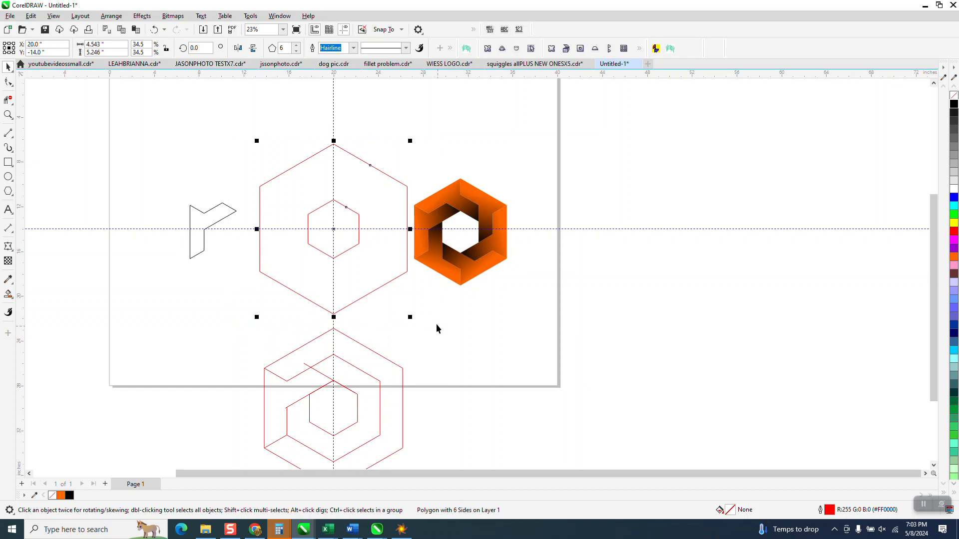
pyautogui.click(141, 16)
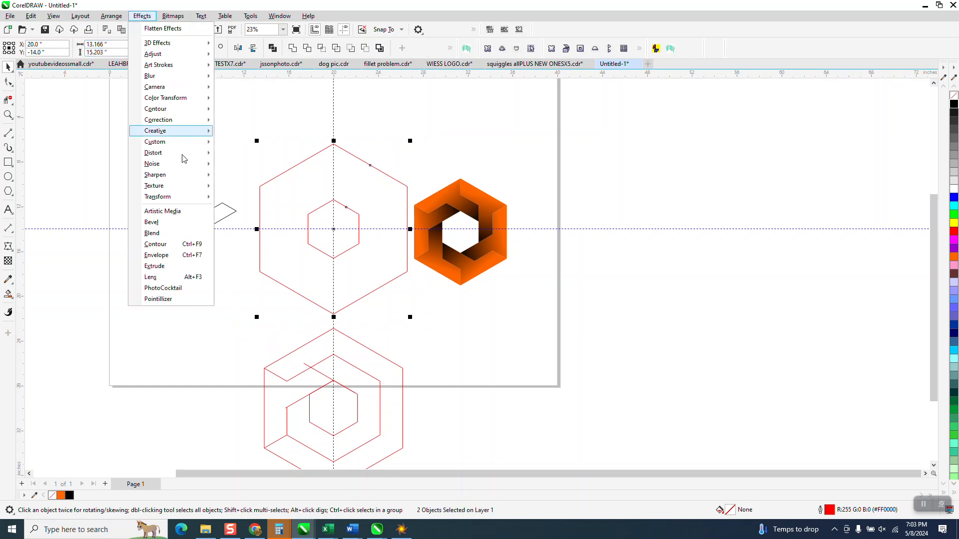
pyautogui.click(169, 235)
pyautogui.click(905, 269)
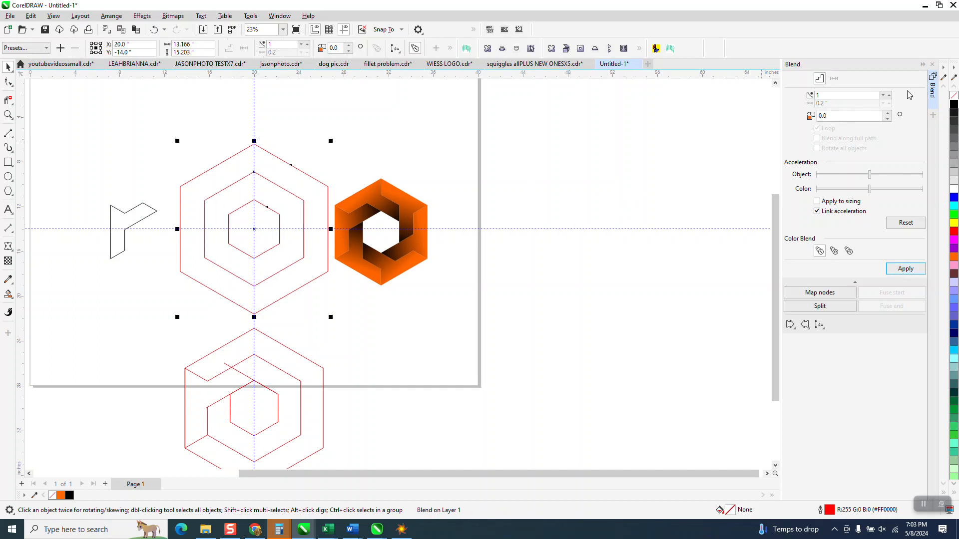
pyautogui.click(932, 65)
# Break the hexagon blend apart into separate objects.
pyautogui.moveTo(230, 117); pyautogui.dragTo(322, 258)
pyautogui.moveTo(428, 321); pyautogui.dragTo(427, 322)
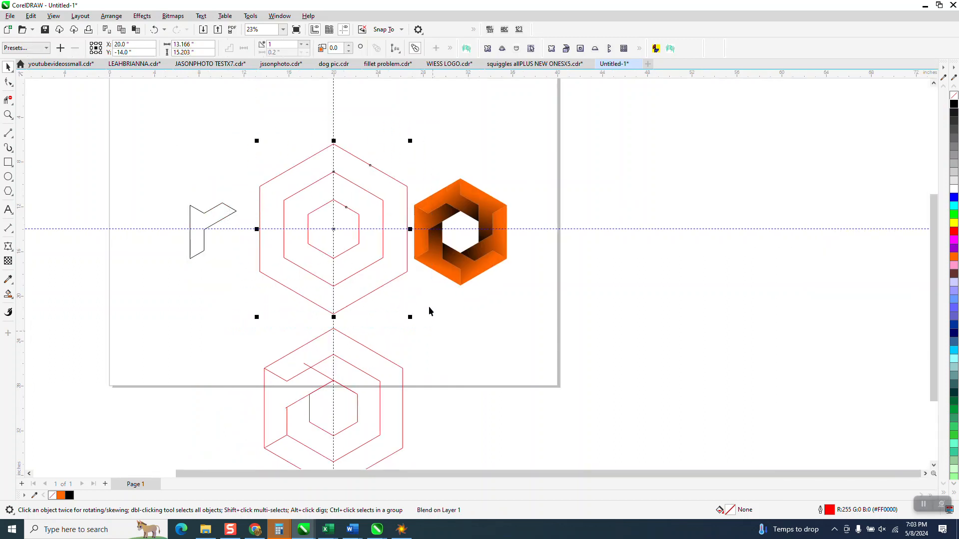
pyautogui.click(111, 16)
pyautogui.click(163, 246)
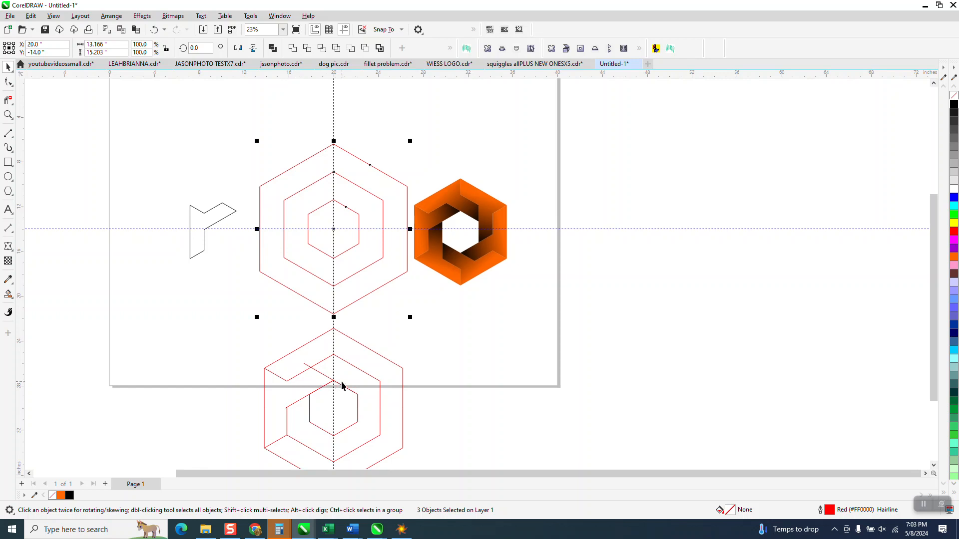
# Draw a two-point line along the inner hexagon's upper-right edge, mirrored through its top corner and extended up-left past the outer hexagon.
pyautogui.click(9, 134)
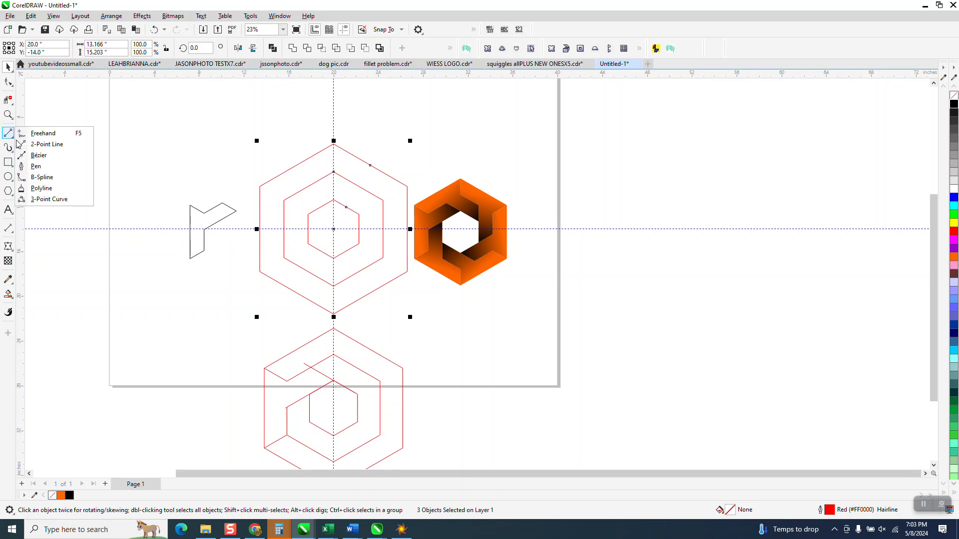
pyautogui.click(46, 144)
pyautogui.moveTo(353, 211); pyautogui.dragTo(333, 201)
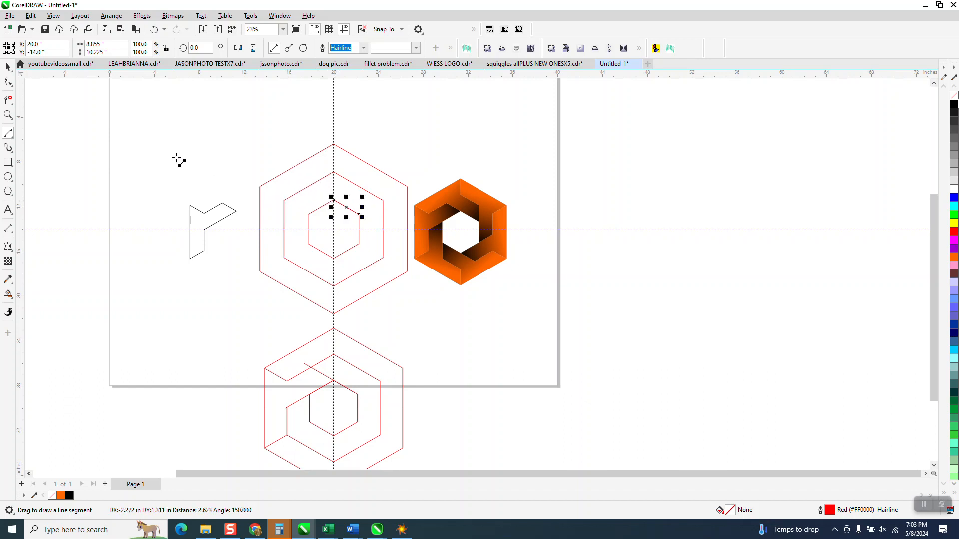
pyautogui.click(8, 67)
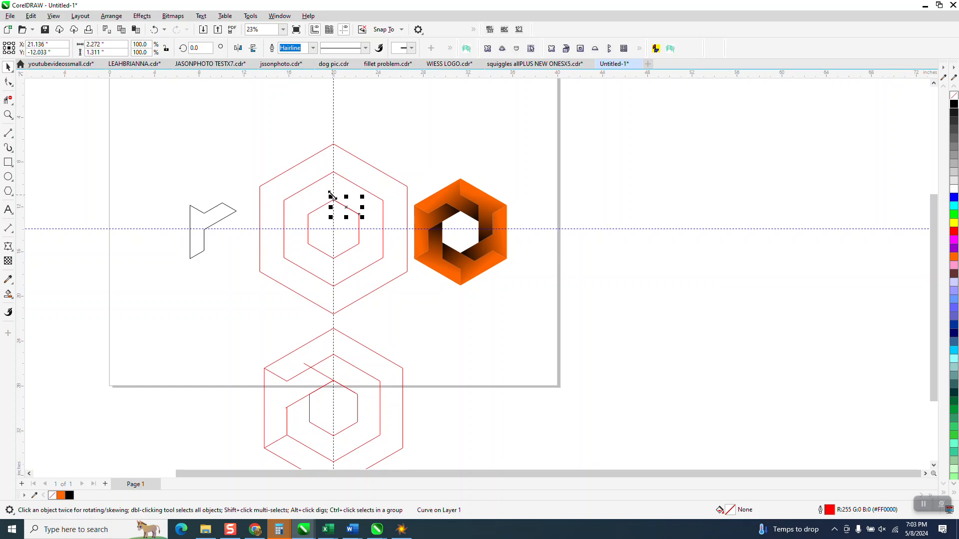
pyautogui.moveTo(330, 197); pyautogui.dragTo(261, 151)
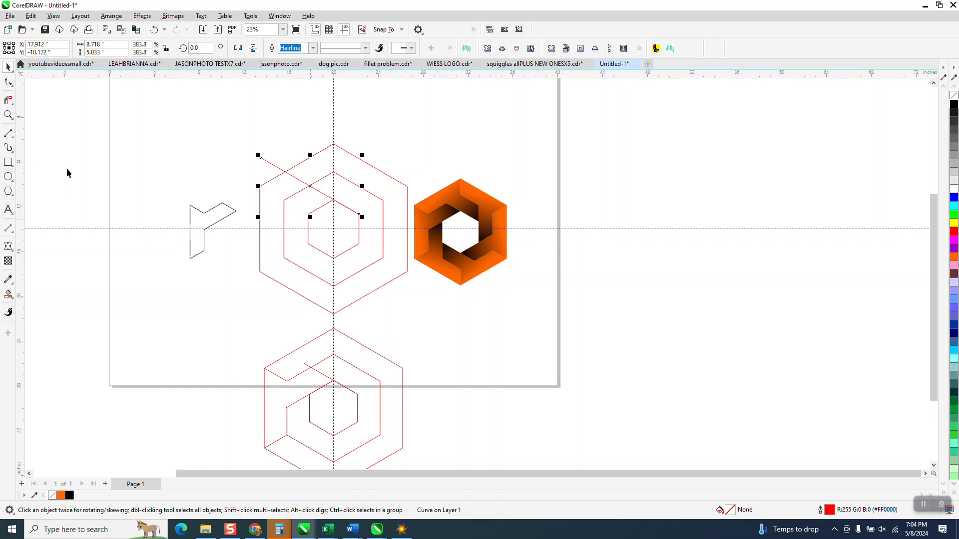
# Draw a line along the inner hexagon's upper-left edge and extend it down-left past the outer hexagon, about 7.6 by 4.4 inches overall.
pyautogui.click(9, 133)
pyautogui.moveTo(334, 200); pyautogui.dragTo(308, 214)
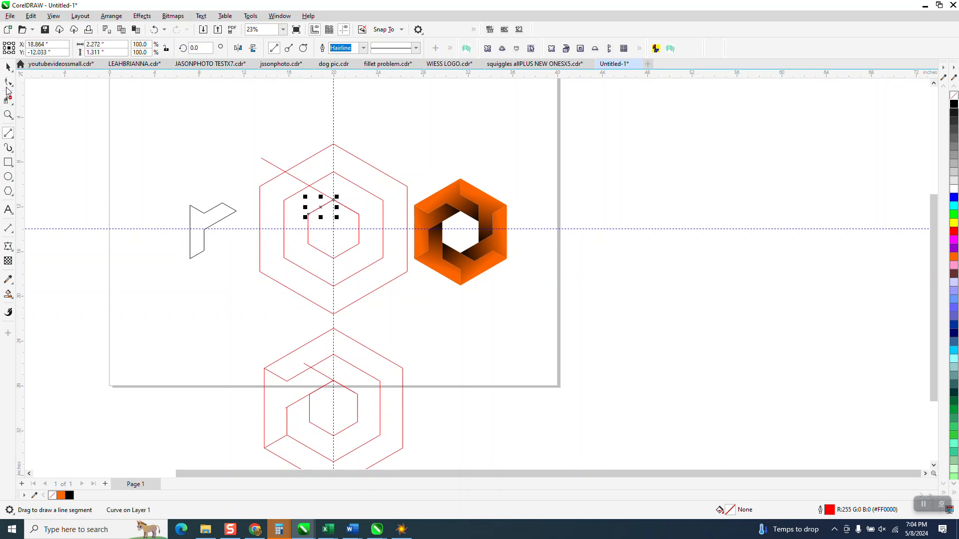
pyautogui.click(8, 66)
pyautogui.moveTo(305, 217); pyautogui.dragTo(245, 267)
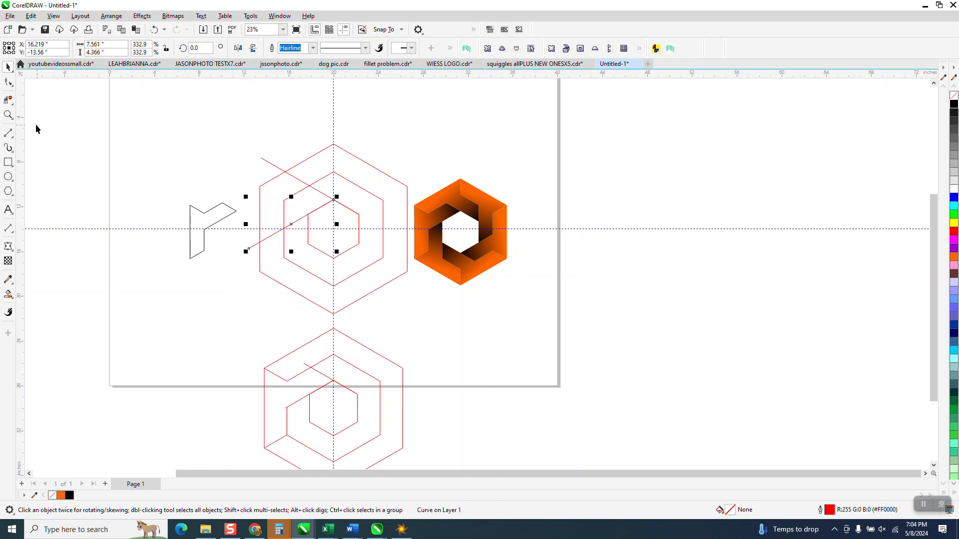
# Connect the outer and middle hexagons with short lines at their upper-left and lower-left corners.
pyautogui.click(8, 134)
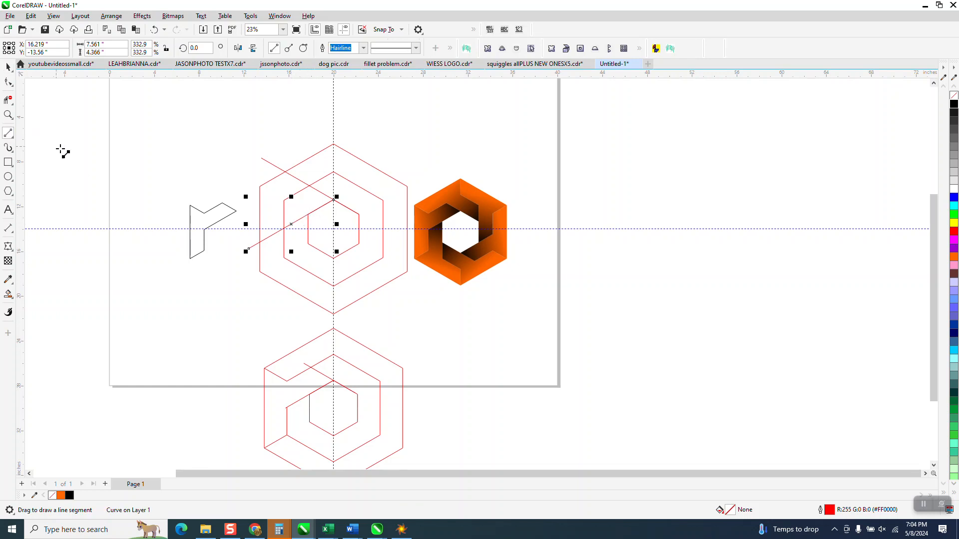
pyautogui.moveTo(260, 186); pyautogui.dragTo(284, 200)
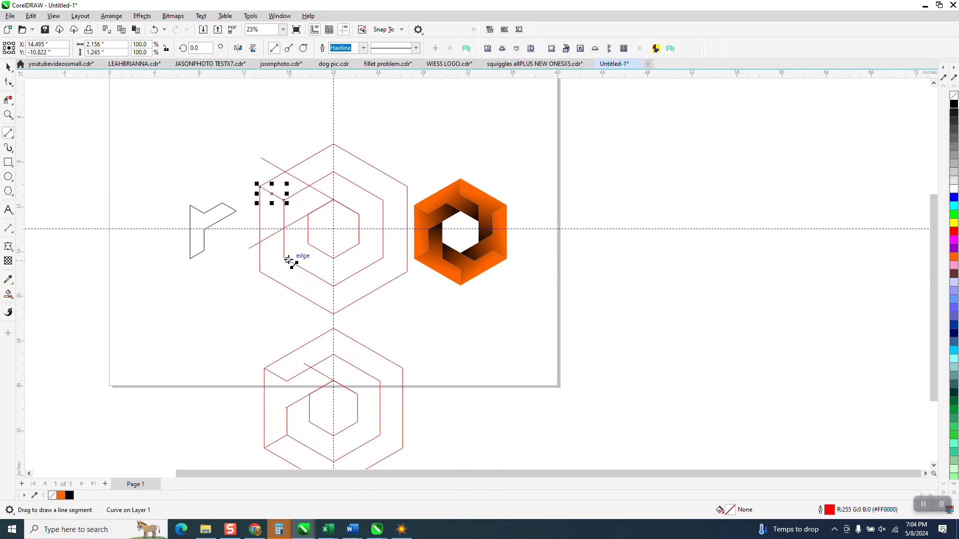
pyautogui.moveTo(284, 258); pyautogui.dragTo(259, 273)
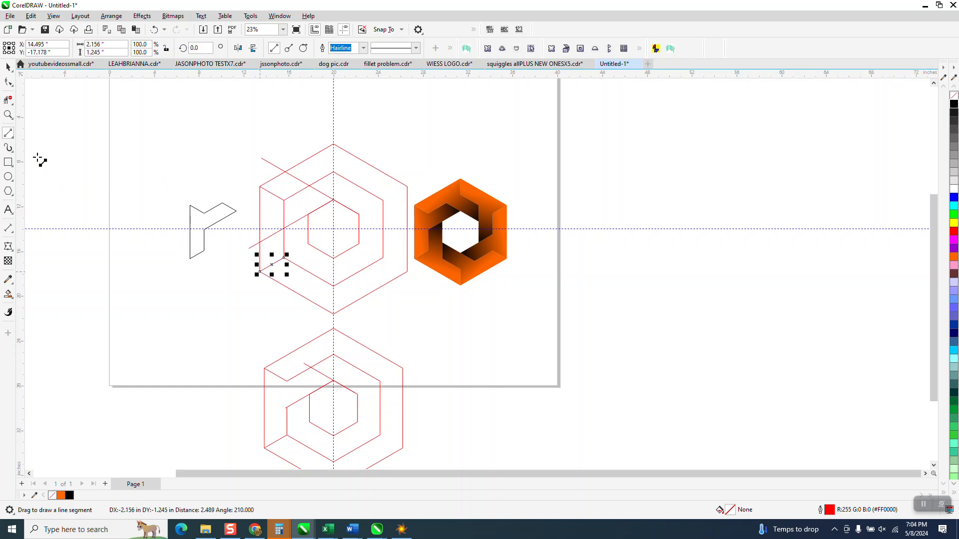
# Delete the extended line's segment between the outer and middle hexagons, and the upper part of the middle hexagon's left edge.
pyautogui.click(273, 235)
pyautogui.moveTo(271, 220); pyautogui.dragTo(302, 206)
pyautogui.click(154, 30)
pyautogui.click(284, 209)
pyautogui.scroll(-2, 291, 213)
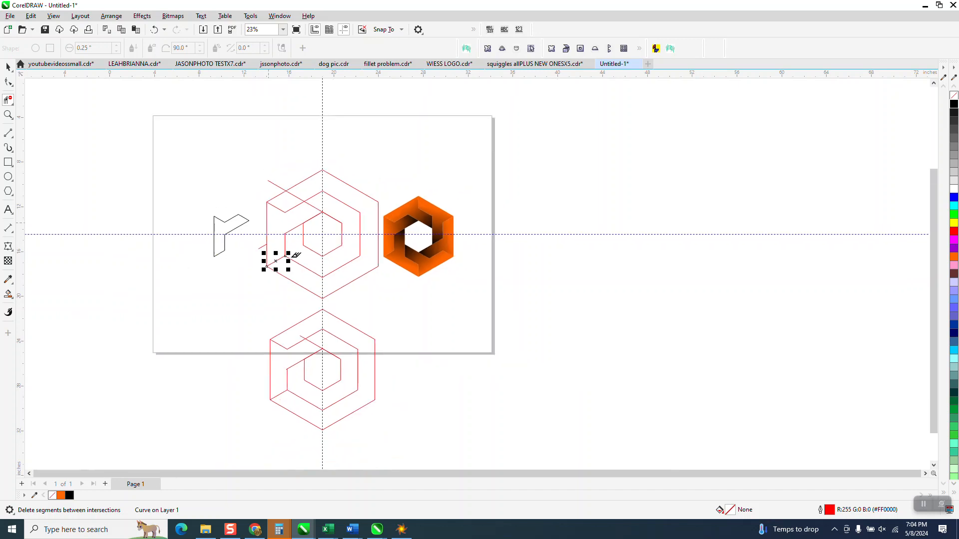
pyautogui.click(8, 68)
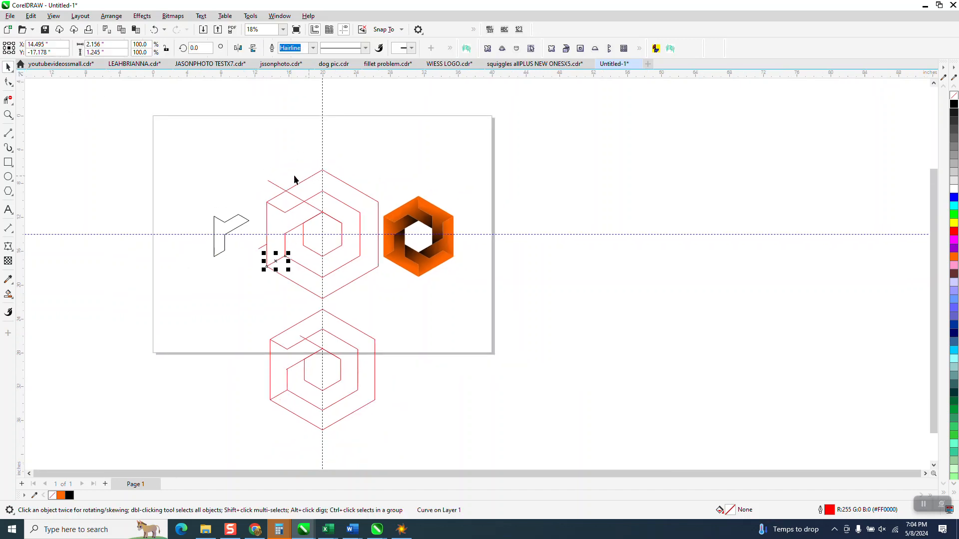
pyautogui.click(284, 150)
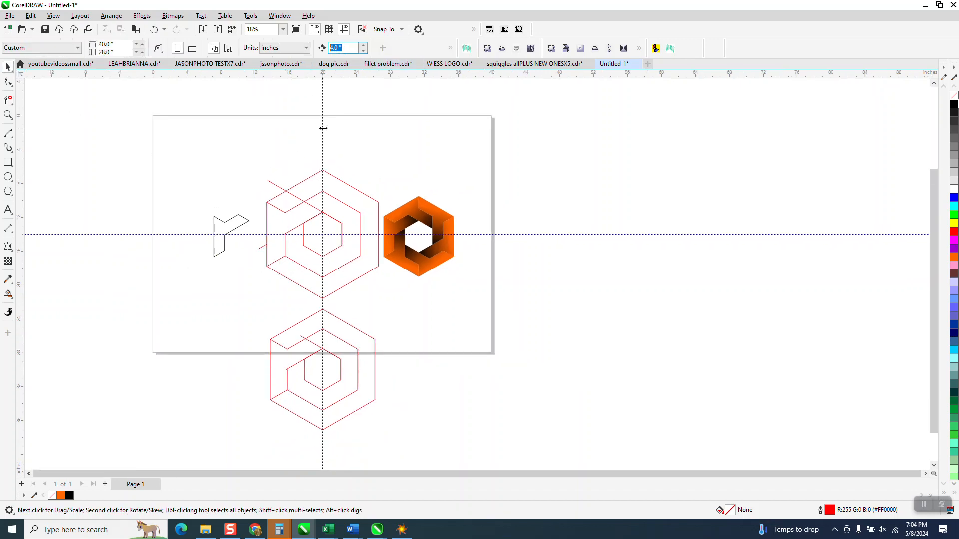
# Create a black, outline-free shape from the enclosed Y-shaped region with Smart Fill and move it 16 inches up, clear of the hexagons.
pyautogui.click(8, 294)
pyautogui.click(282, 229)
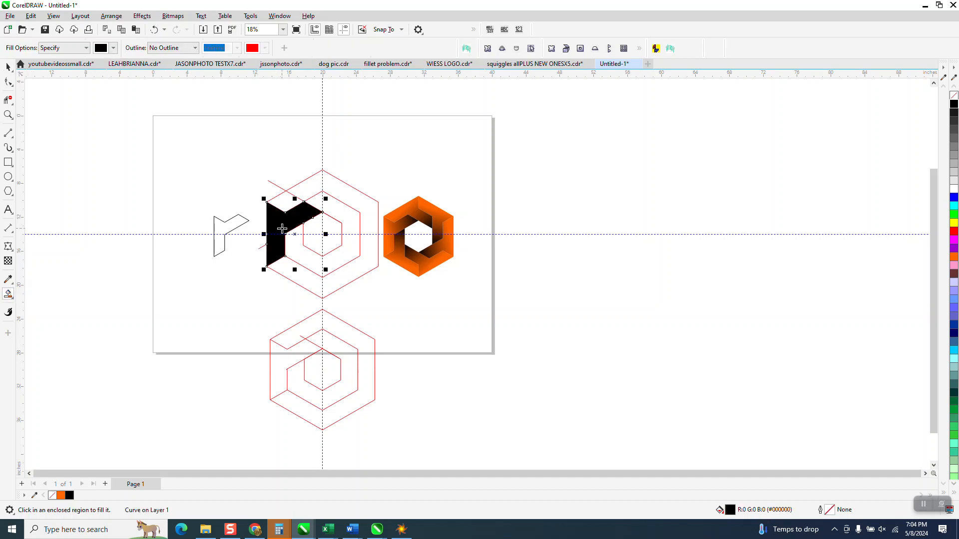
pyautogui.press('Up')
pyautogui.press('Up')
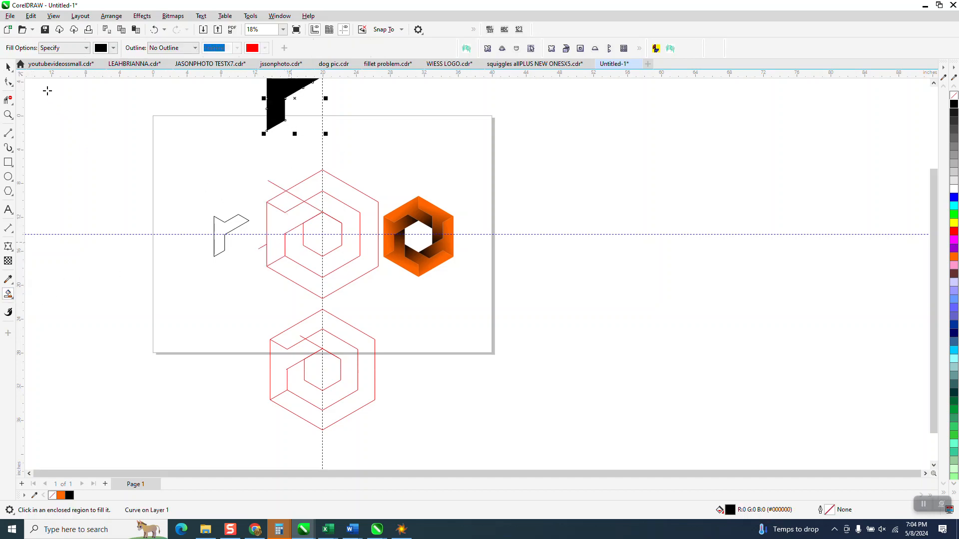
# Delete the construction hexagons and lines at the page centre.
pyautogui.click(8, 67)
pyautogui.moveTo(224, 136); pyautogui.dragTo(384, 300)
pyautogui.press('Delete')
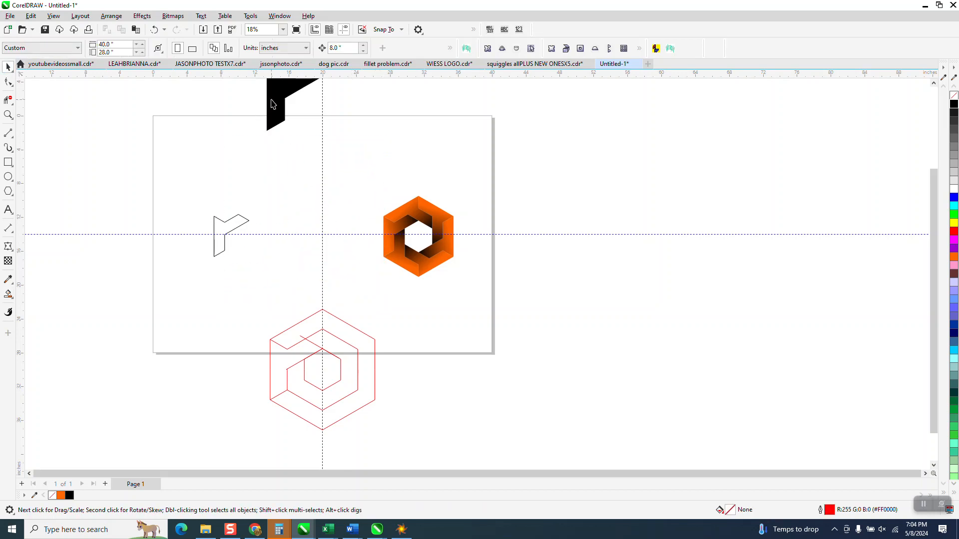
# Move the black shape 16 inches back down and recolour it orange (#FF6600).
pyautogui.click(280, 102)
pyautogui.press('Down')
pyautogui.press('Down')
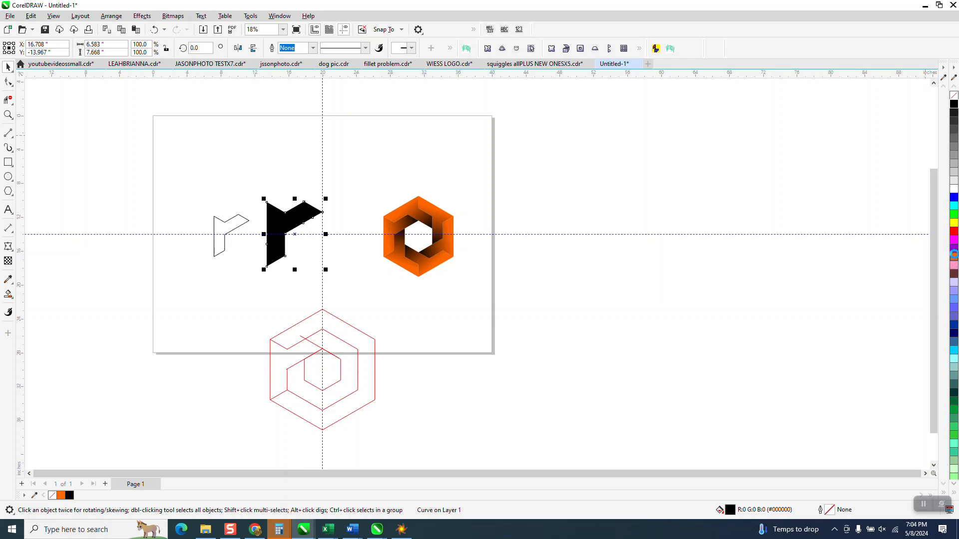
pyautogui.click(954, 255)
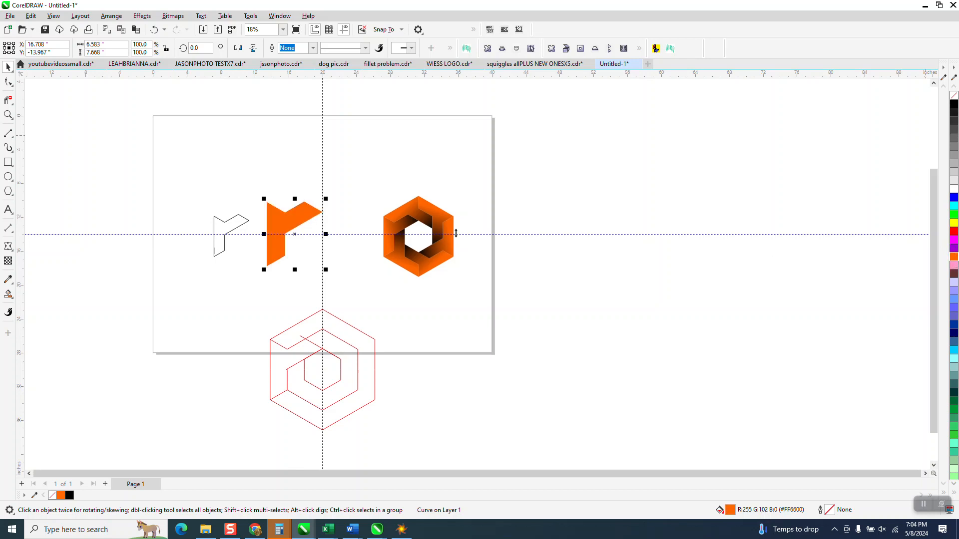
# Apply a fountain fill to the orange shape, running from orange at its left side to black at the right tip.
pyautogui.click(13, 298)
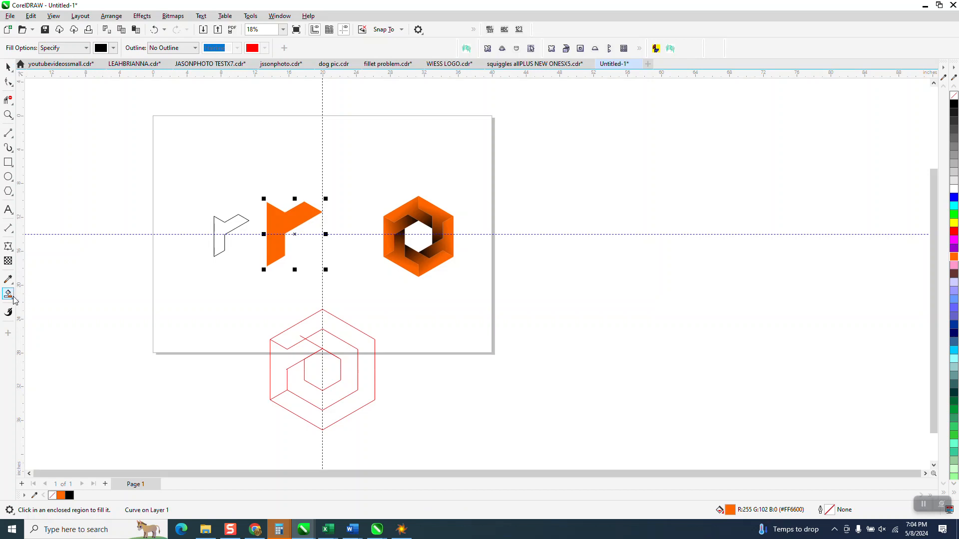
pyautogui.click(15, 301)
pyautogui.click(45, 290)
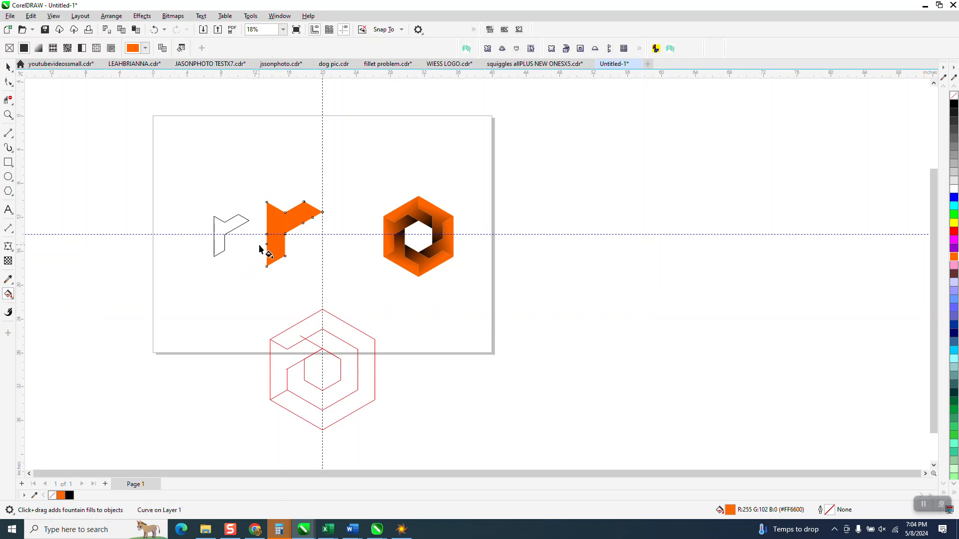
pyautogui.moveTo(278, 232); pyautogui.dragTo(323, 208)
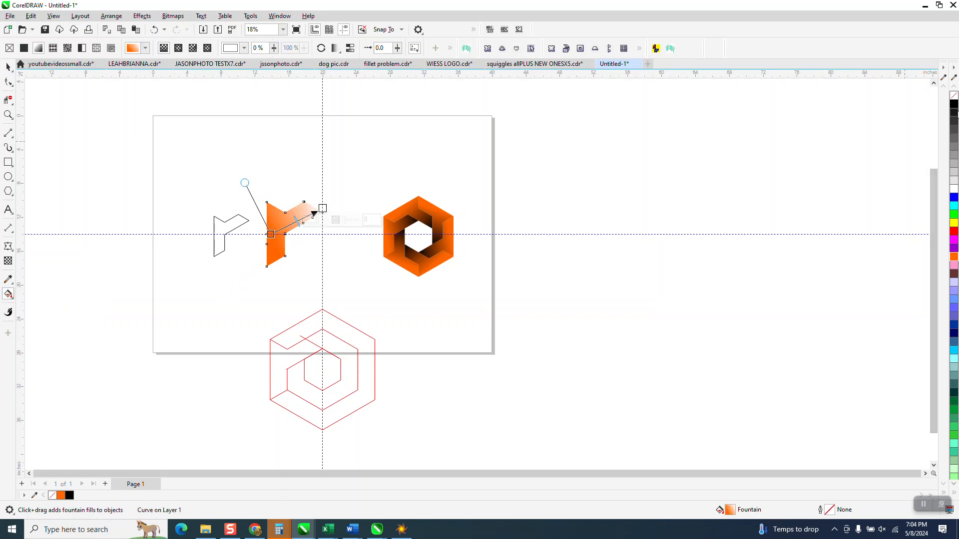
pyautogui.moveTo(955, 105); pyautogui.dragTo(307, 216)
pyautogui.click(8, 67)
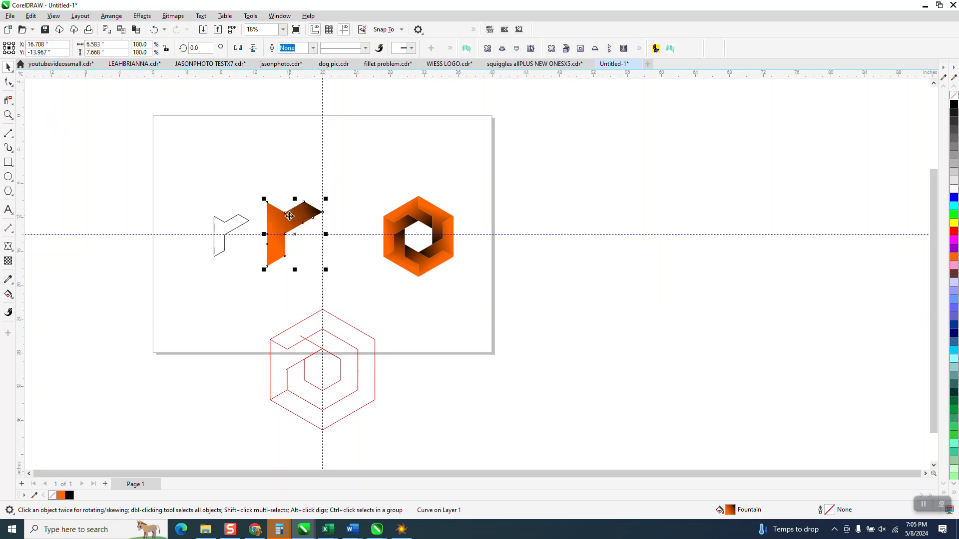
# Set the shape's rotation centre at the guideline intersection and repeat copies rotated by 60 degrees until the hexagon ring is complete.
pyautogui.click(296, 236)
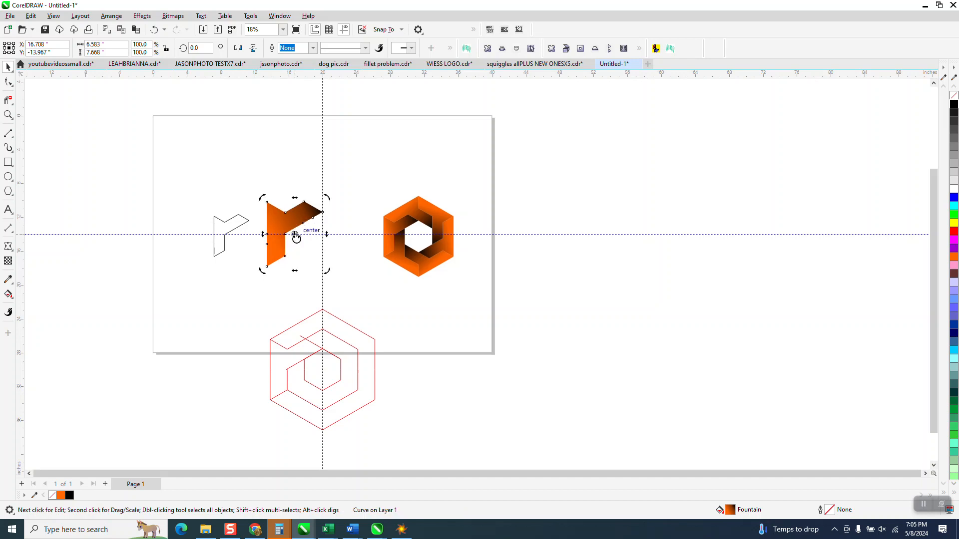
pyautogui.click(283, 225)
pyautogui.click(284, 223)
pyautogui.click(204, 47)
pyautogui.write('60')
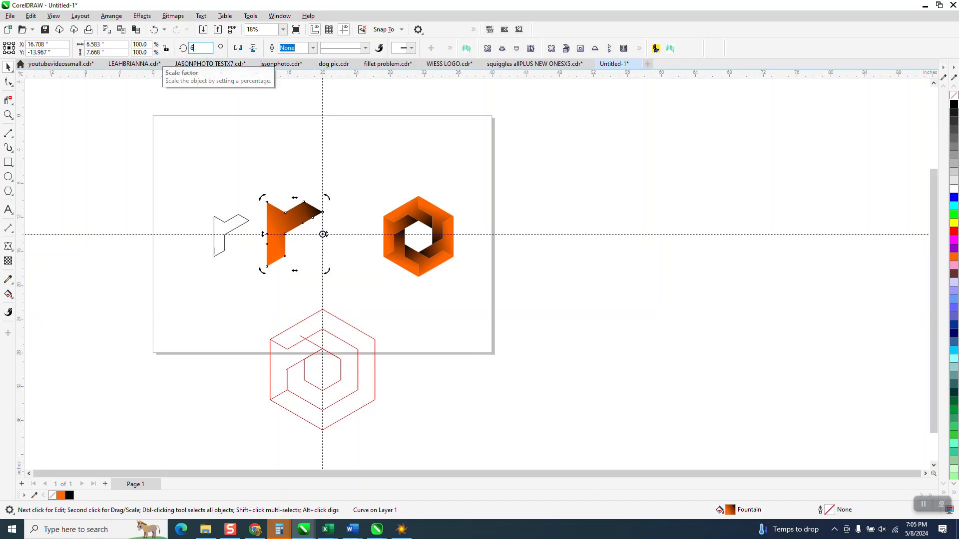
pyautogui.press('Return')
pyautogui.hotkey('ctrl', 'r')
pyautogui.hotkey('ctrl', 'r')
pyautogui.hotkey('ctrl', 'r')
pyautogui.hotkey('ctrl', 'r')
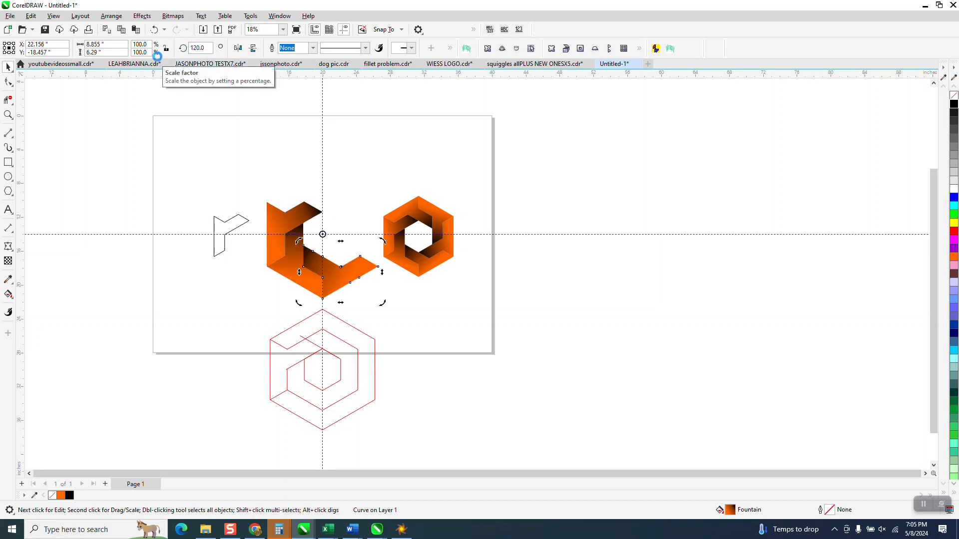
# Hide the guidelines and inspect the finished hexagon design.
pyautogui.click(288, 139)
pyautogui.click(344, 29)
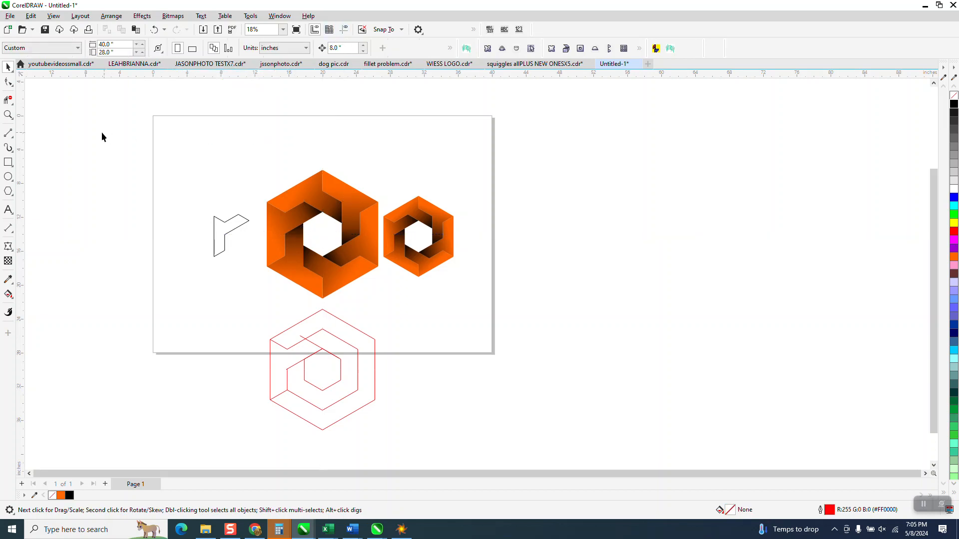
pyautogui.click(8, 115)
pyautogui.moveTo(252, 160); pyautogui.dragTo(399, 306)
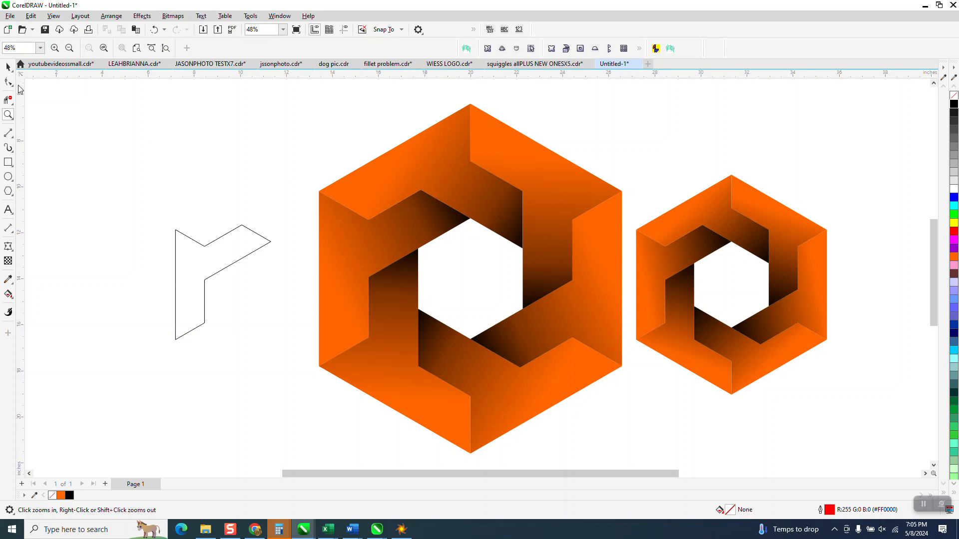
pyautogui.click(8, 66)
pyautogui.scroll(-1, 354, 182)
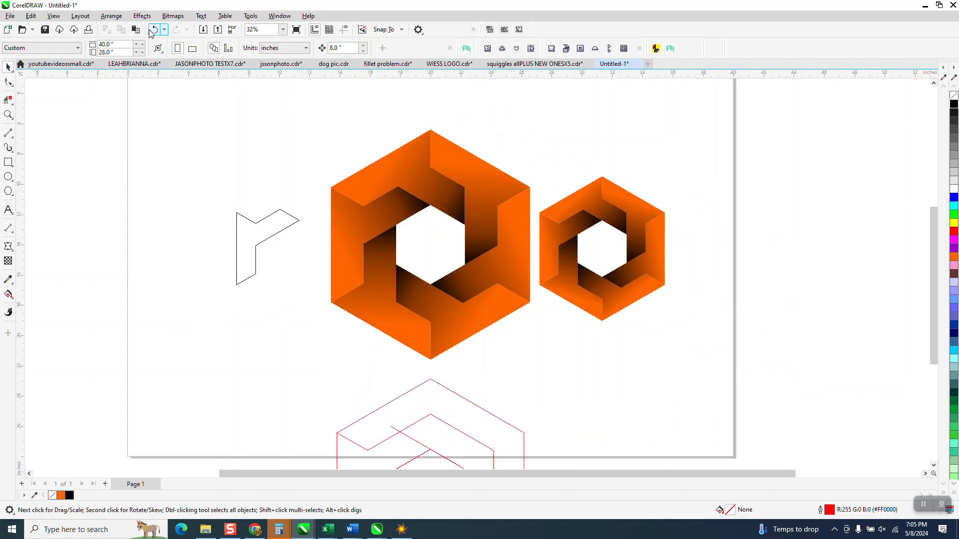
# Undo the large hexagon's rotated copies and delete the remaining extra copy, keeping only the original gradient segment.
pyautogui.click(159, 32)
pyautogui.click(159, 32)
pyautogui.click(159, 31)
pyautogui.click(159, 31)
pyautogui.click(159, 31)
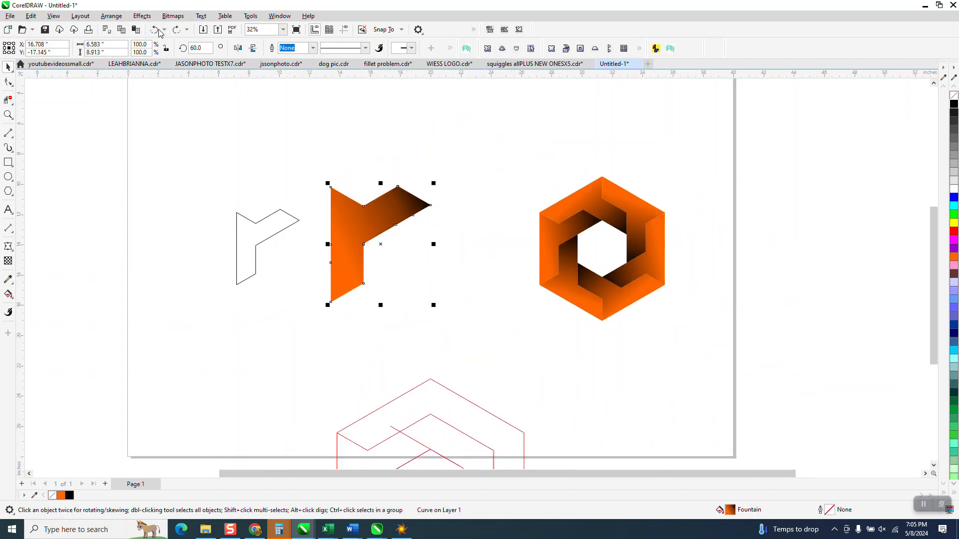
pyautogui.click(367, 178)
pyautogui.moveTo(397, 215); pyautogui.dragTo(544, 187)
pyautogui.press('Delete')
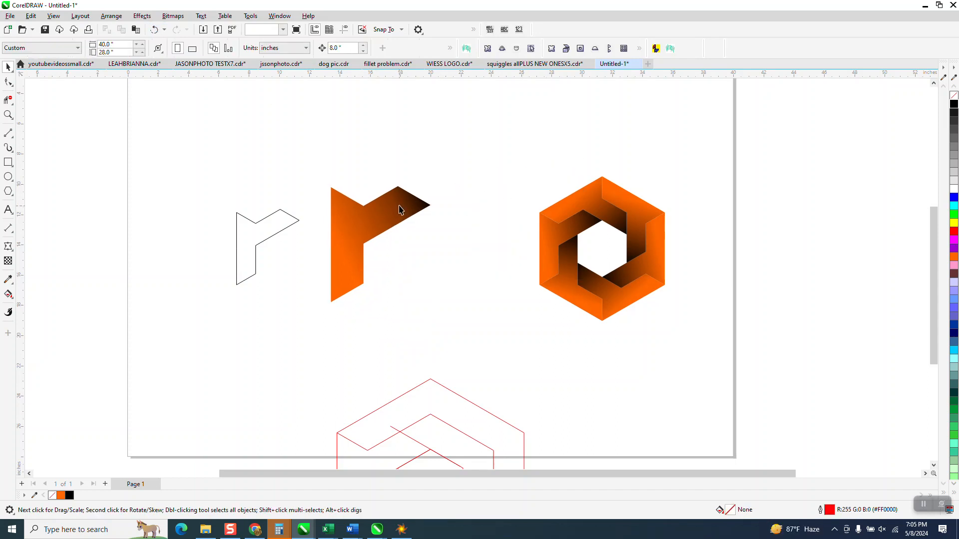
# Clone the gradient segment and move the original 16 inches left, keeping the clone at the original's starting position.
pyautogui.click(399, 210)
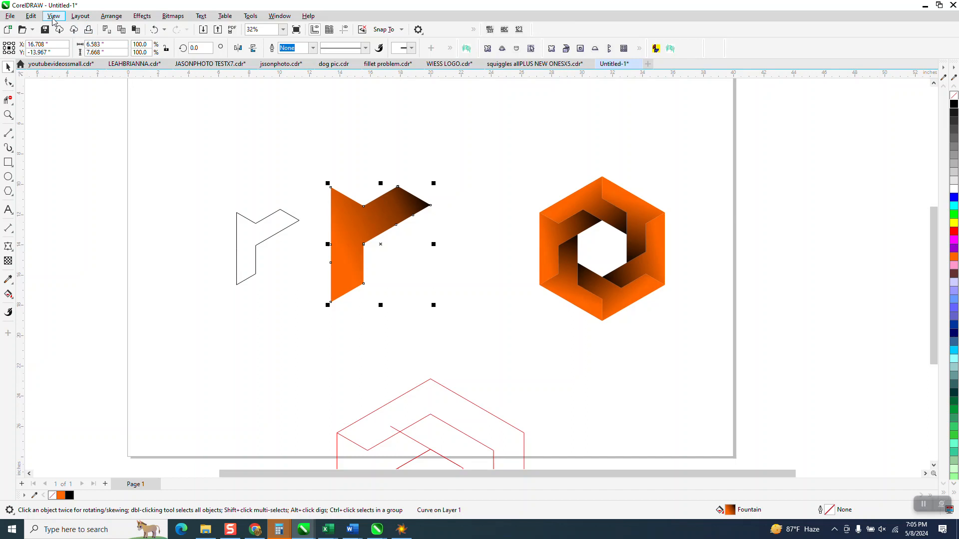
pyautogui.click(31, 16)
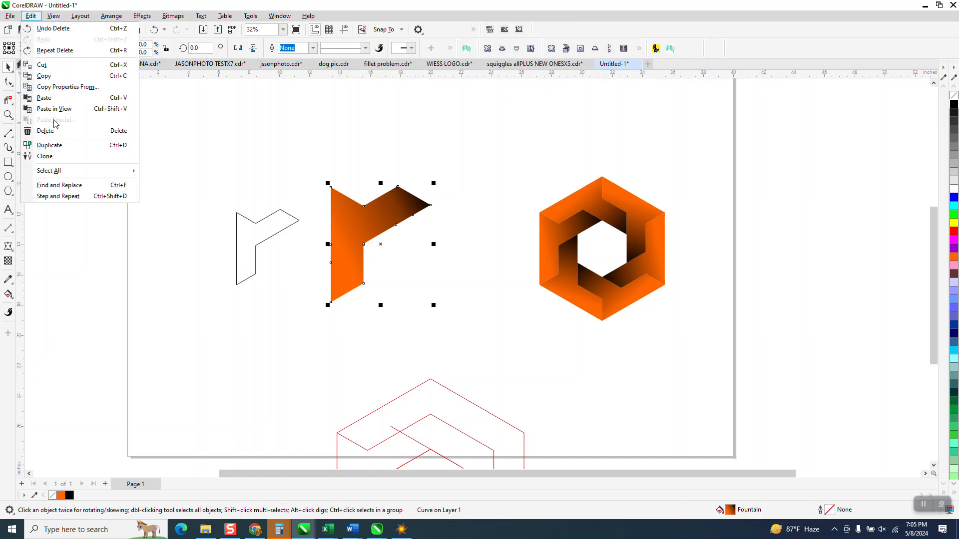
pyautogui.click(58, 161)
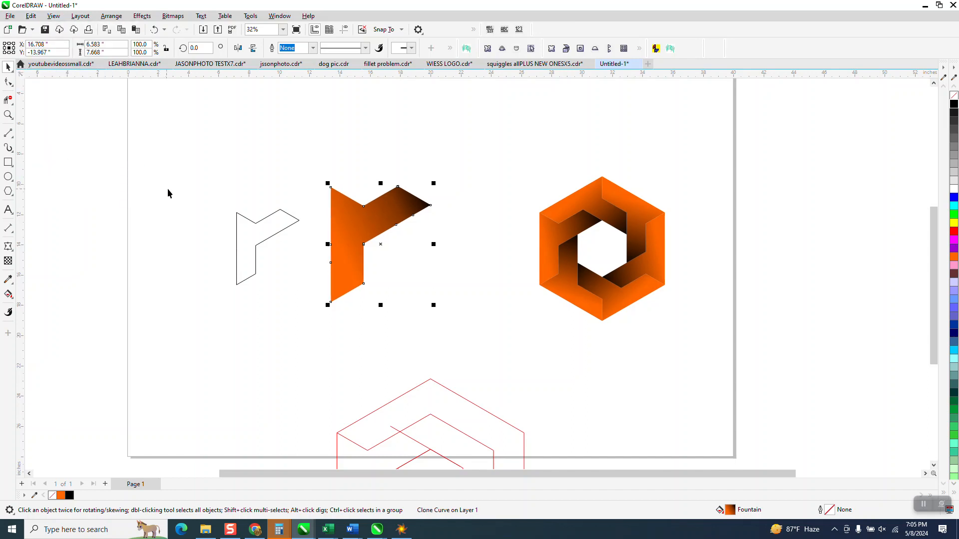
pyautogui.hotkey('shift', 'Left')
pyautogui.click(346, 248)
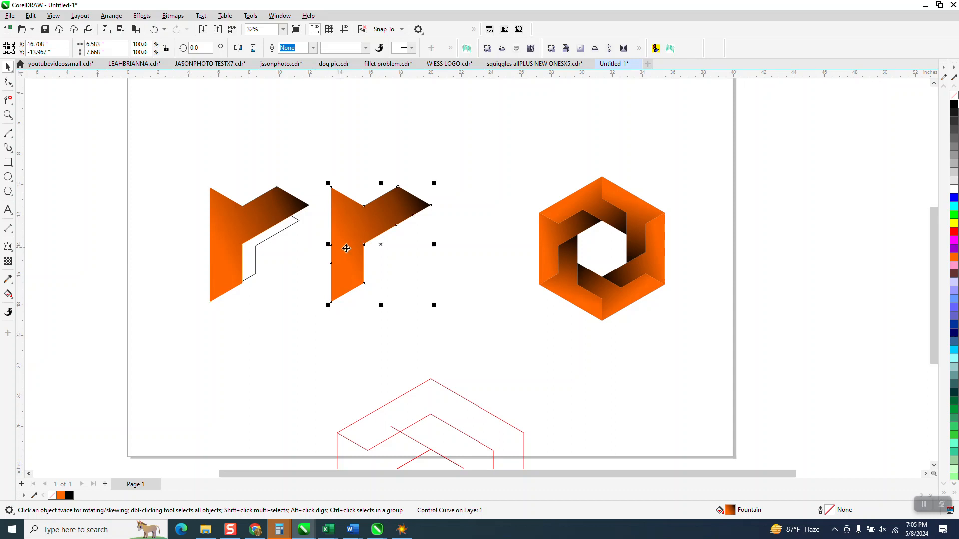
pyautogui.hotkey('shift', 'Left')
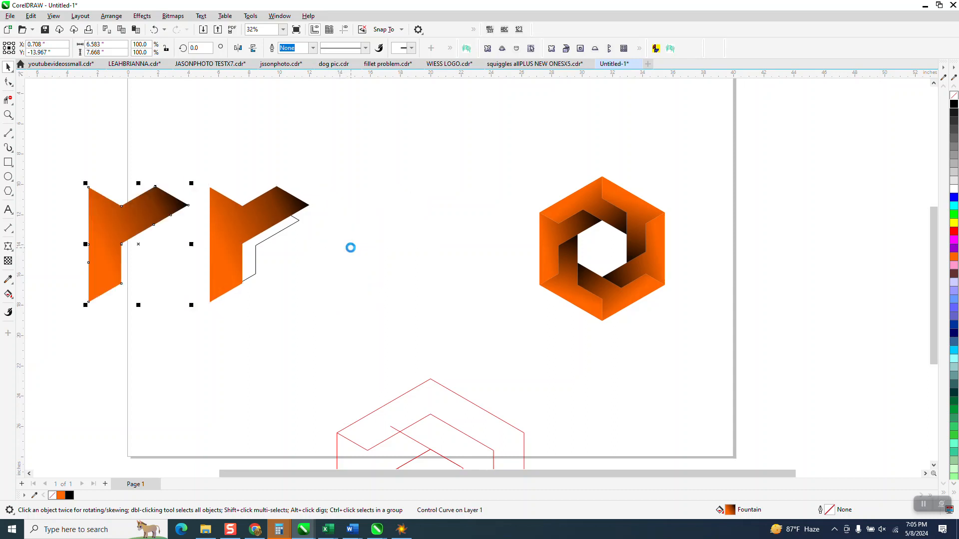
pyautogui.click(295, 205)
pyautogui.hotkey('shift', 'Right')
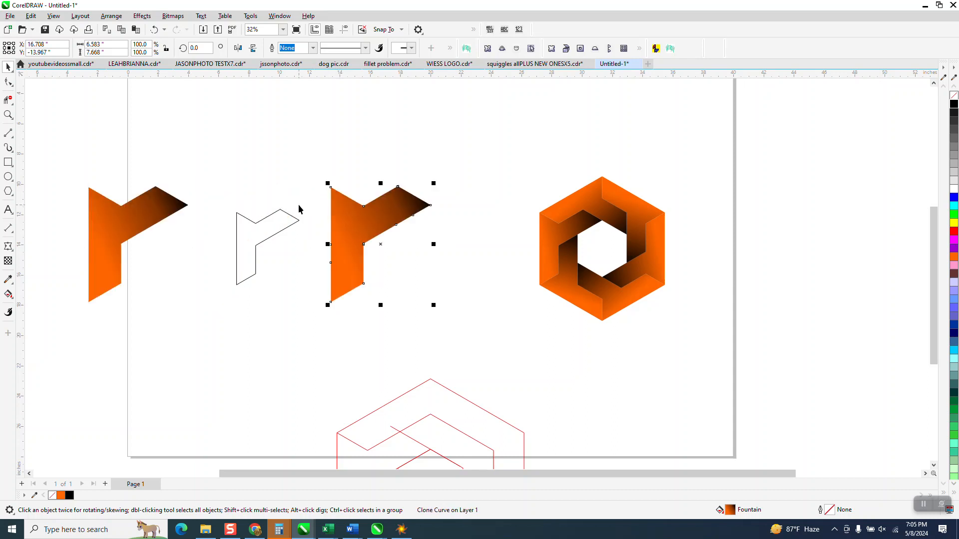
# Show the guidelines and set the cloned segment's rotation centre at their intersection.
pyautogui.click(344, 29)
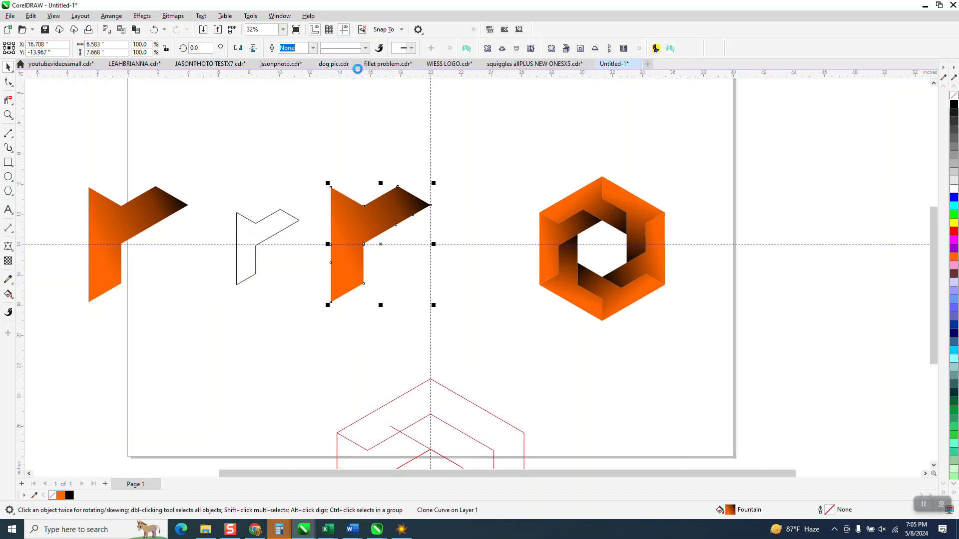
pyautogui.click(380, 245)
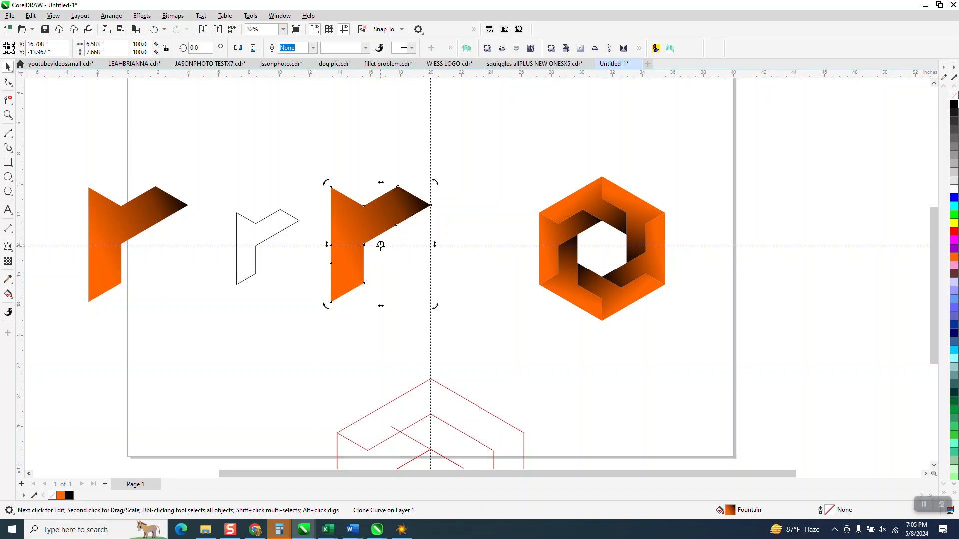
pyautogui.click(380, 228)
pyautogui.press('F10')
pyautogui.click(8, 66)
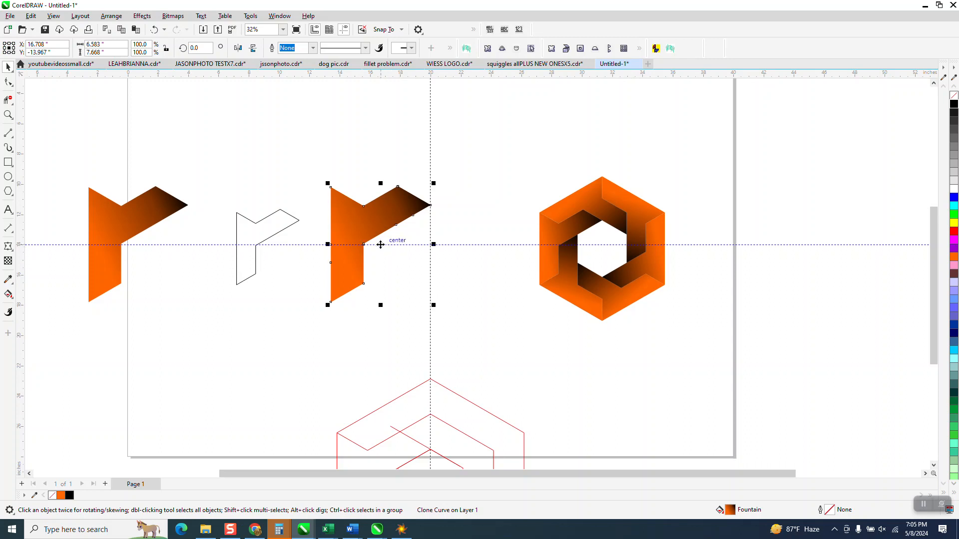
pyautogui.click(381, 245)
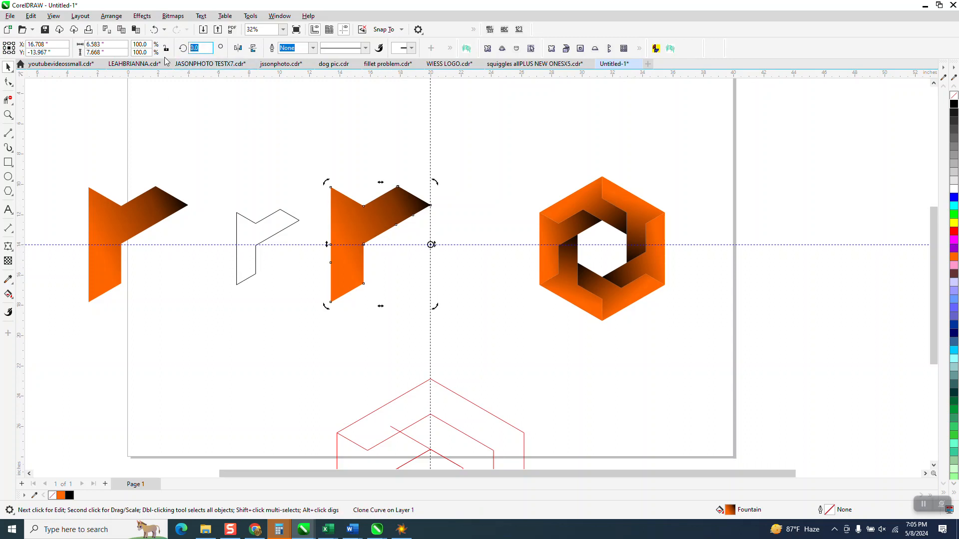
# Create copies of the clone at 60 and 120 degrees, and repeat the duplication three times to complete the hexagon ring.
pyautogui.write('60')
pyautogui.press('Return')
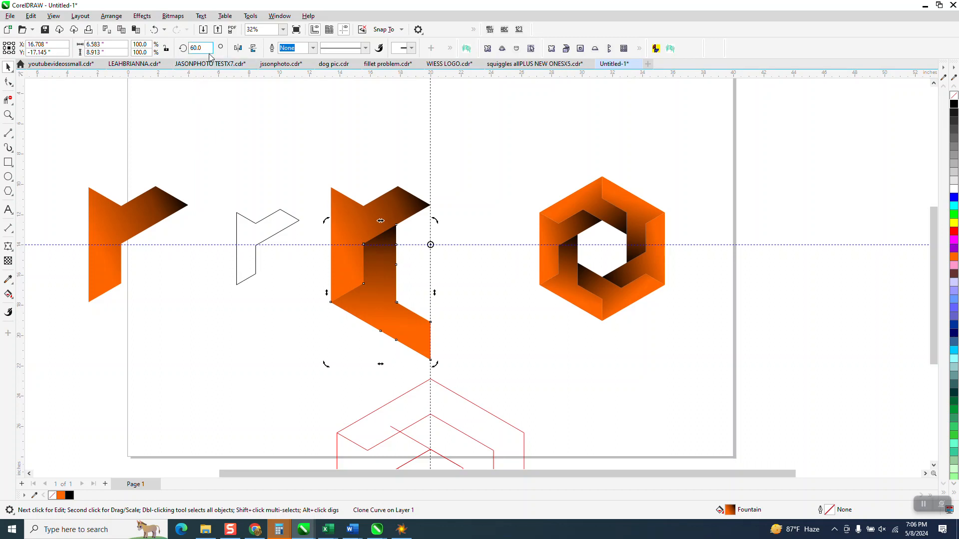
pyautogui.write('120')
pyautogui.press('Return')
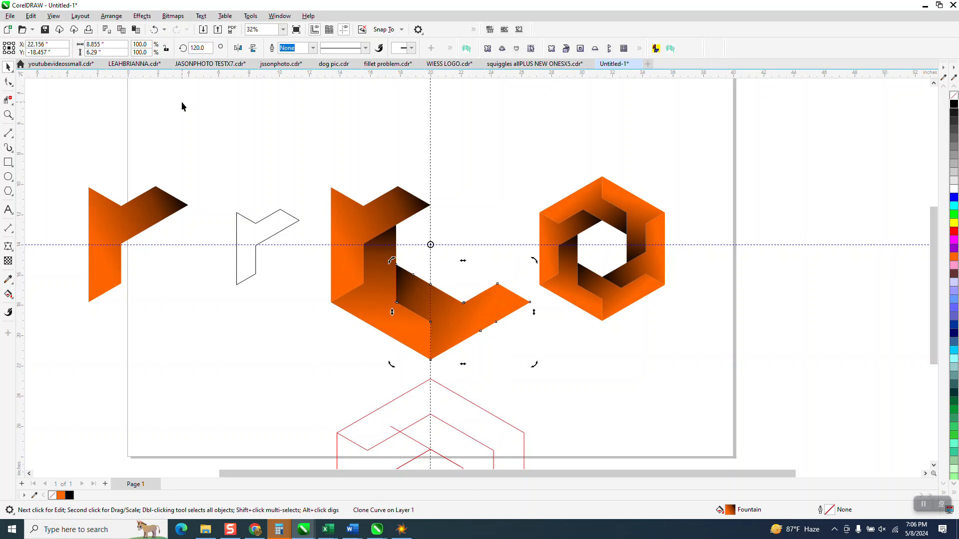
pyautogui.hotkey('ctrl', 'd')
pyautogui.hotkey('ctrl', 'd')
pyautogui.hotkey('ctrl', 'd')
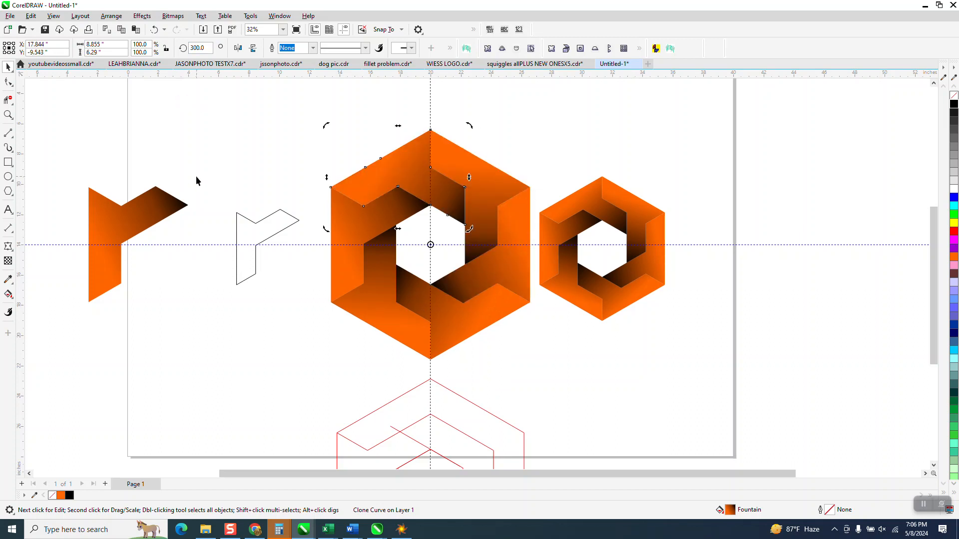
# Delete the unfilled black outline segment beside the large hexagon.
pyautogui.click(285, 195)
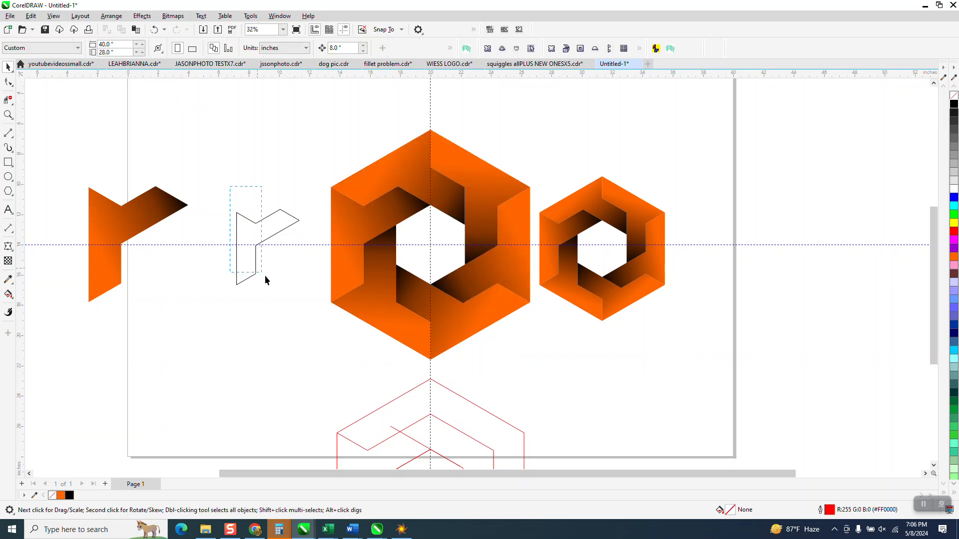
pyautogui.click(237, 242)
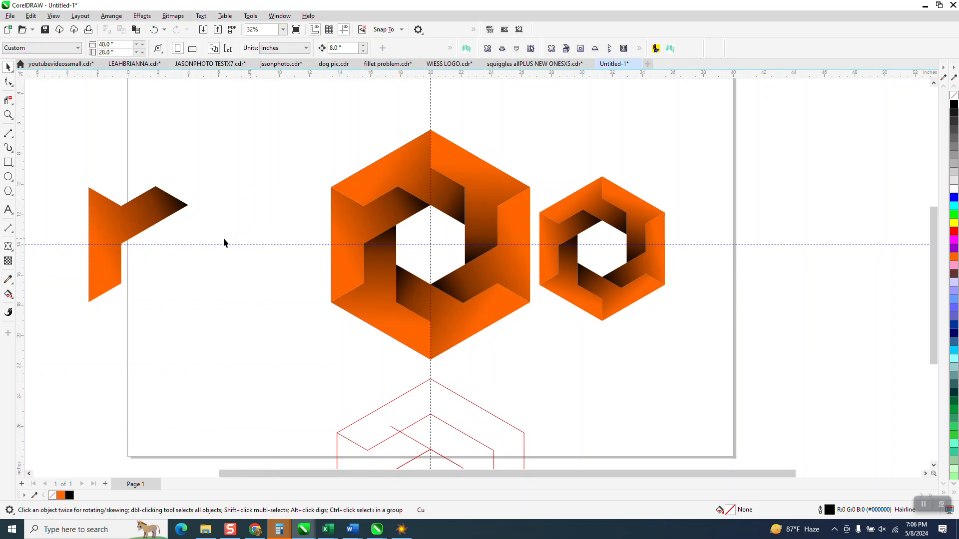
# Adjust the original segment's fountain fill by pulling its black end inward and returning it near the segment's right tip.
pyautogui.click(167, 211)
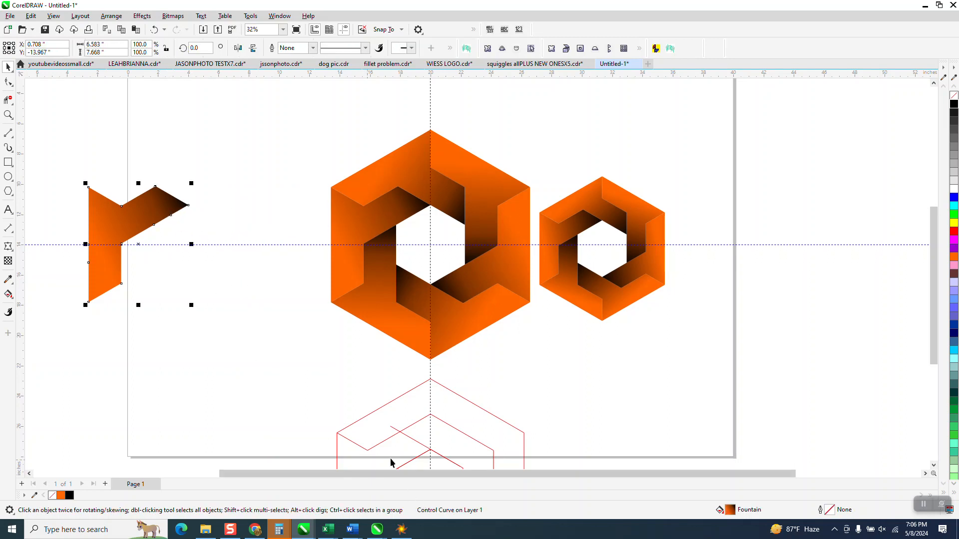
pyautogui.click(18, 300)
pyautogui.click(46, 301)
pyautogui.moveTo(188, 198); pyautogui.dragTo(162, 214)
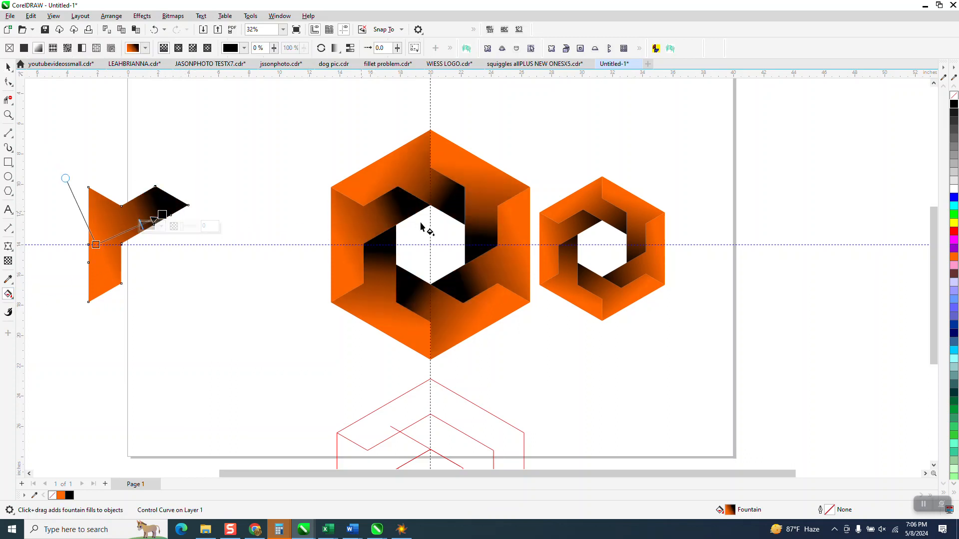
pyautogui.moveTo(156, 216); pyautogui.dragTo(177, 194)
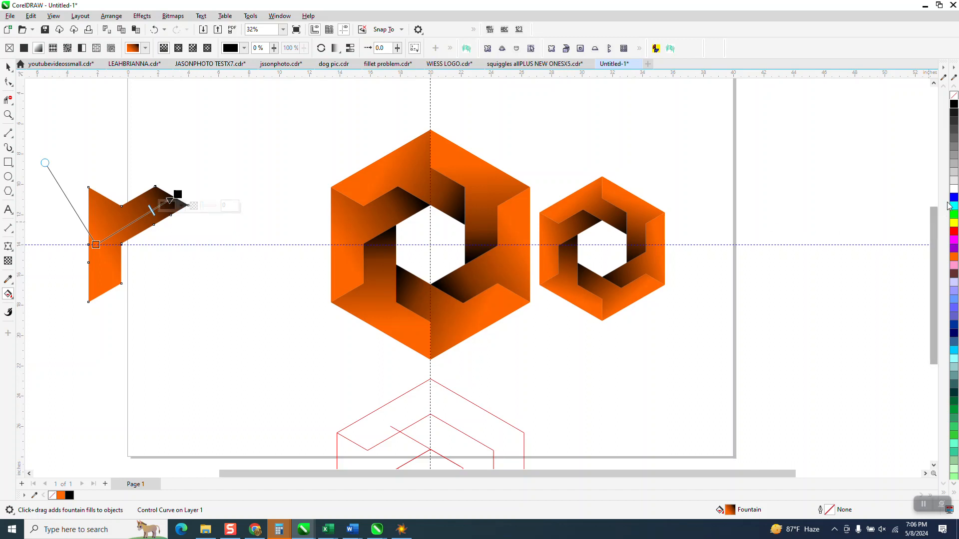
# Add a blue colour node at 71% to the original segment's fountain fill and remove it again.
pyautogui.moveTo(156, 227)
pyautogui.mouseDown()
pyautogui.moveTo(129, 223)
pyautogui.moveTo(116, 233)
pyautogui.moveTo(152, 209)
pyautogui.mouseUp()
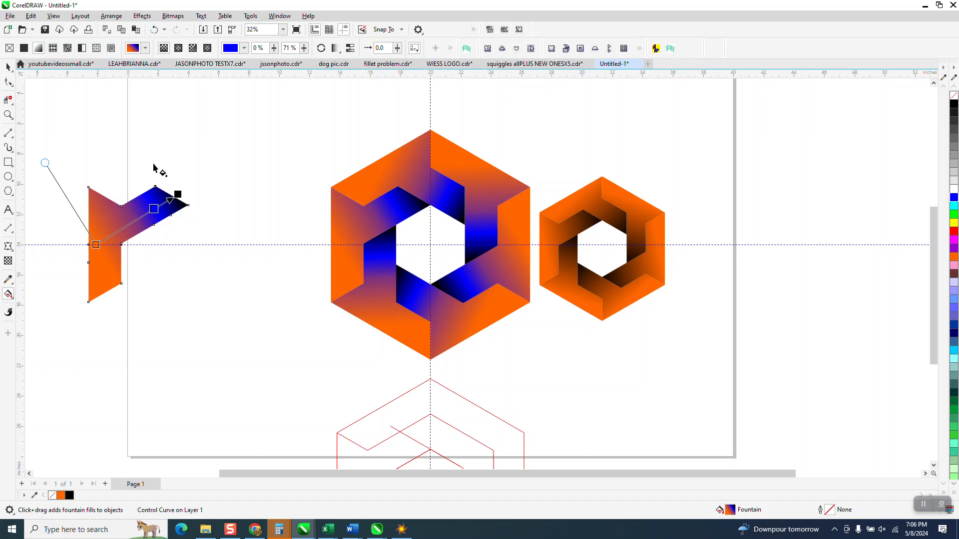
pyautogui.doubleClick(154, 210)
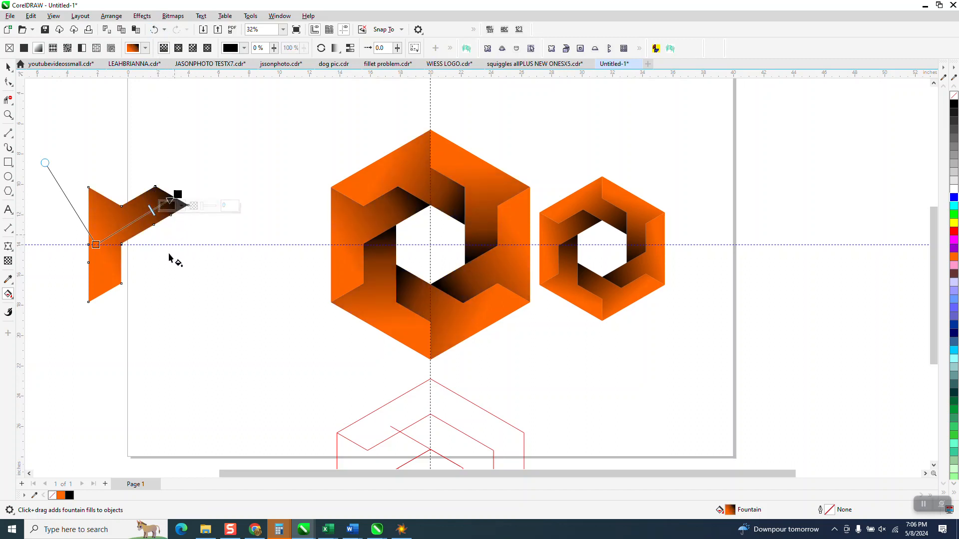
# Move the orange start of the original's fountain fill to its lower-left corner and back up its left side, and inspect the large hexagon.
pyautogui.moveTo(95, 245); pyautogui.dragTo(89, 217)
pyautogui.moveTo(89, 302); pyautogui.dragTo(172, 193)
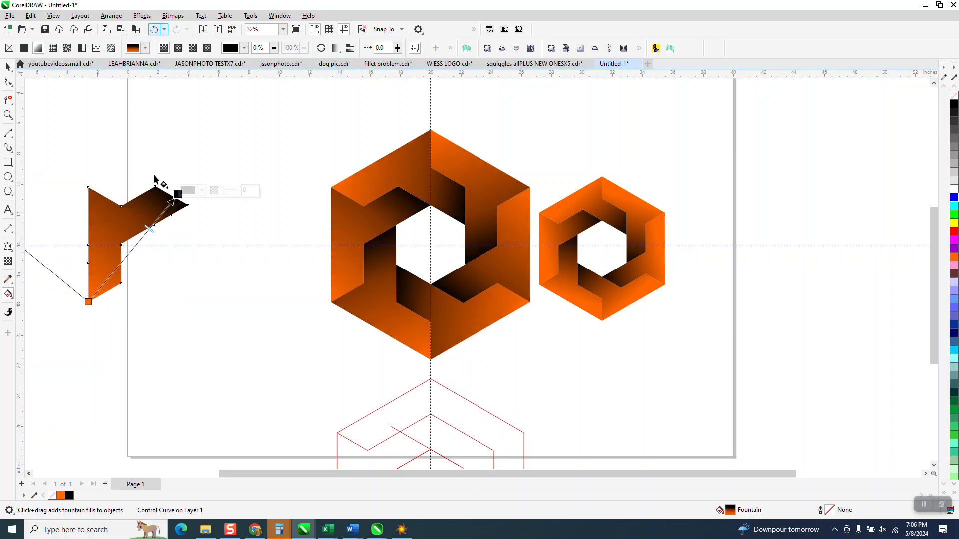
pyautogui.moveTo(87, 302); pyautogui.dragTo(92, 207)
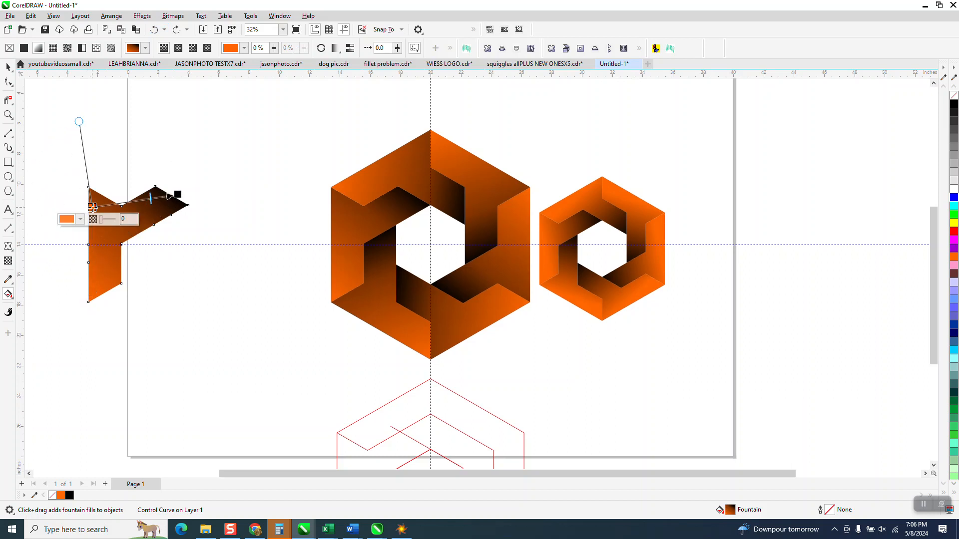
pyautogui.click(8, 66)
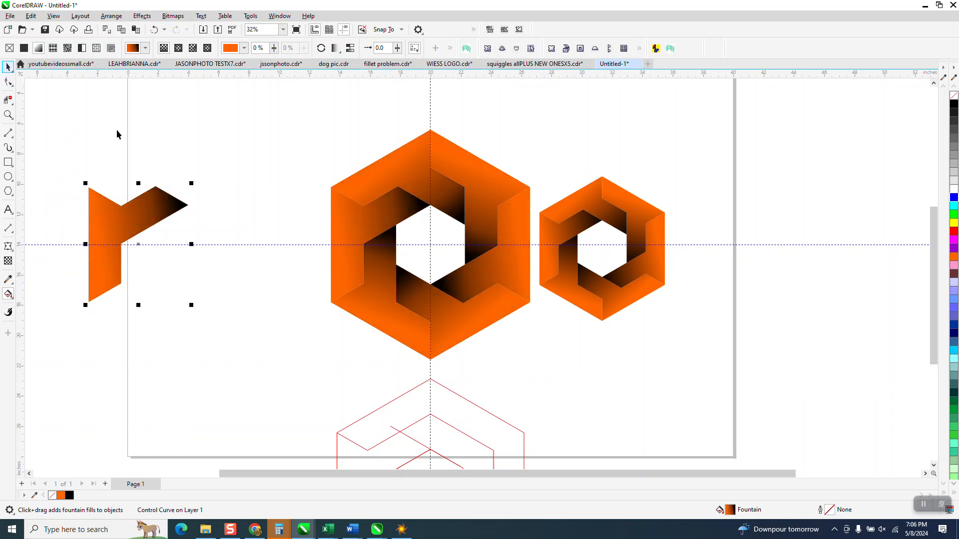
pyautogui.click(7, 115)
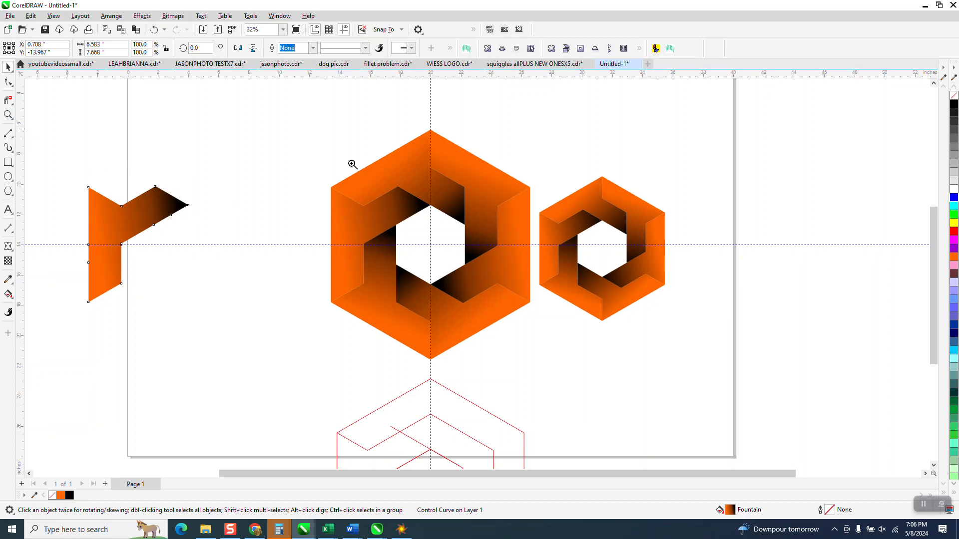
pyautogui.moveTo(319, 127); pyautogui.dragTo(568, 365)
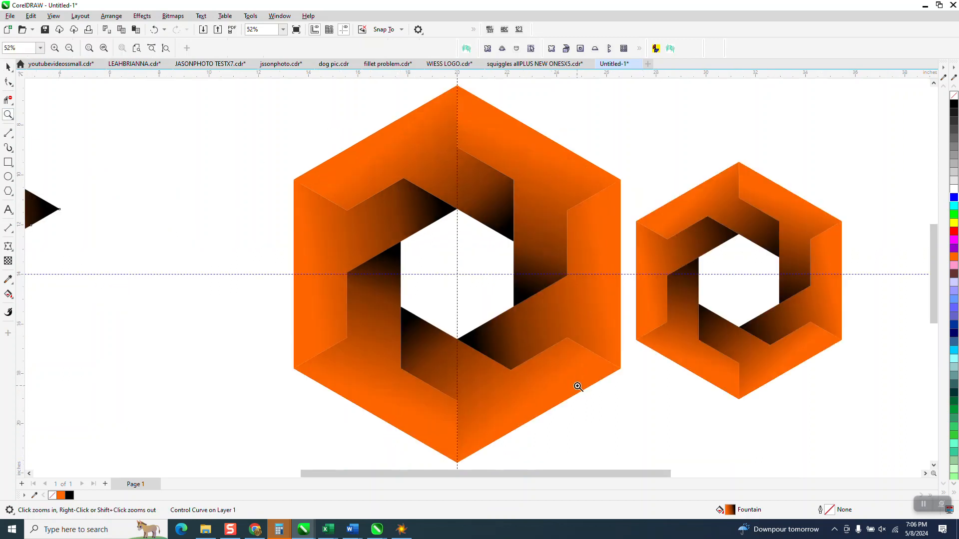